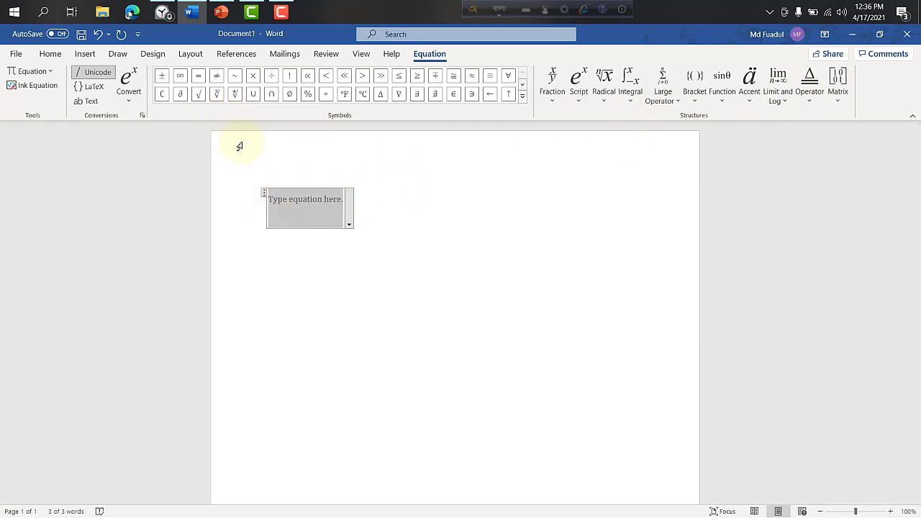
Switch to PowerPoint to look over the slide of sample equations, and return to the Word document
{"action": "left_click", "coordinate": [388, 203]}
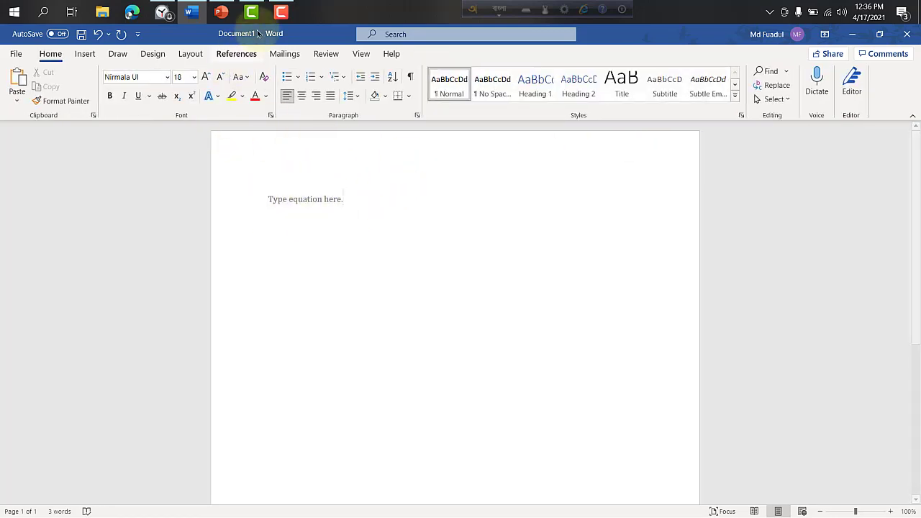
{"action": "left_click", "coordinate": [221, 11]}
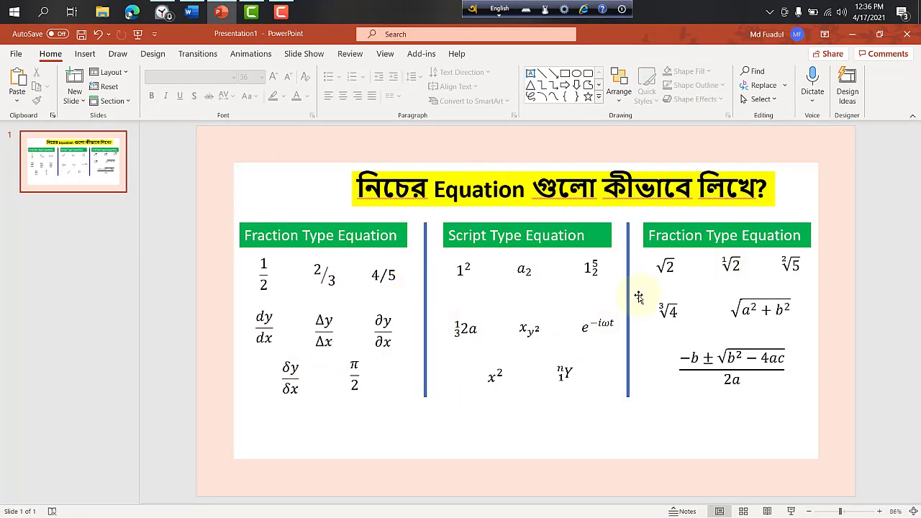
{"action": "left_click", "coordinate": [190, 11]}
Undo the empty equation and insert a new equation containing a stacked fraction structure
{"action": "left_click", "coordinate": [307, 227]}
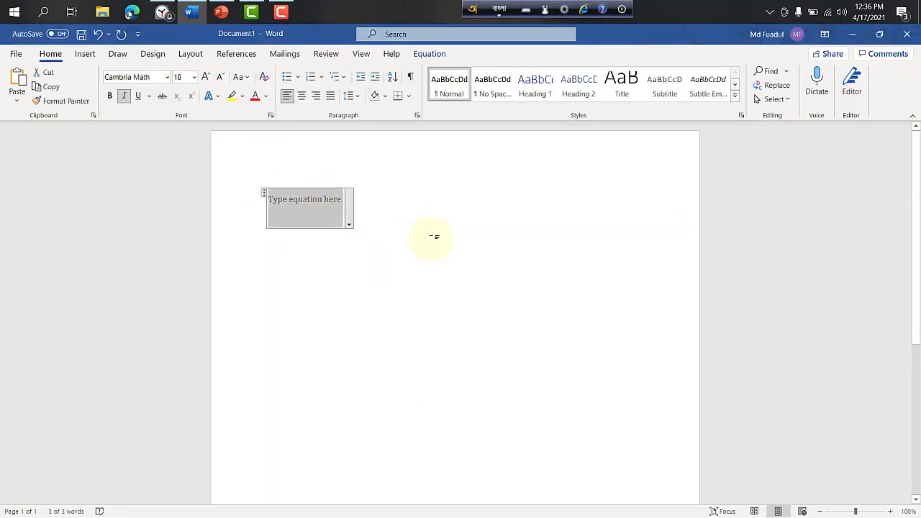
{"action": "key", "text": "ctrl+z"}
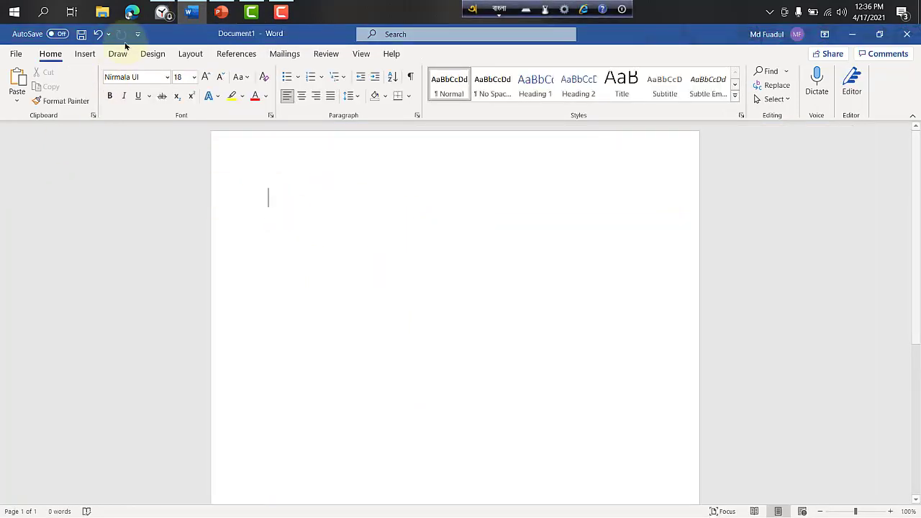
{"action": "left_click", "coordinate": [101, 54]}
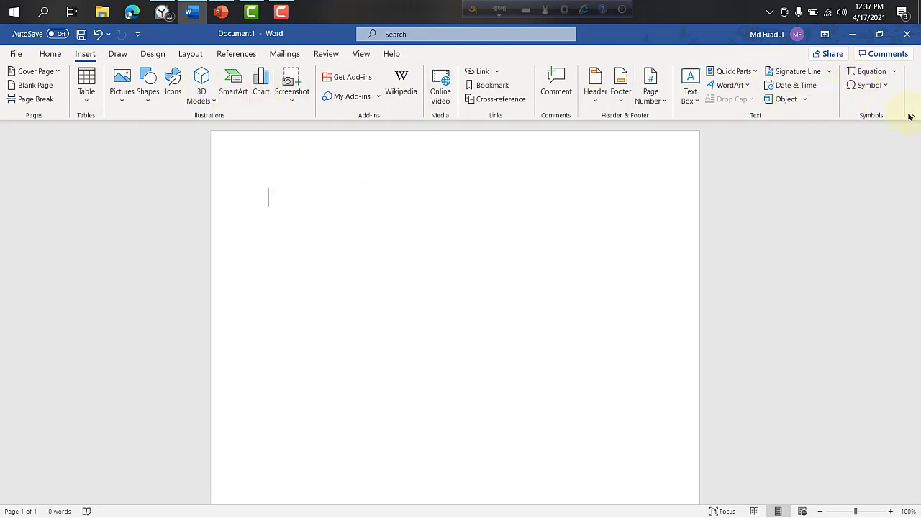
{"action": "left_click", "coordinate": [868, 71]}
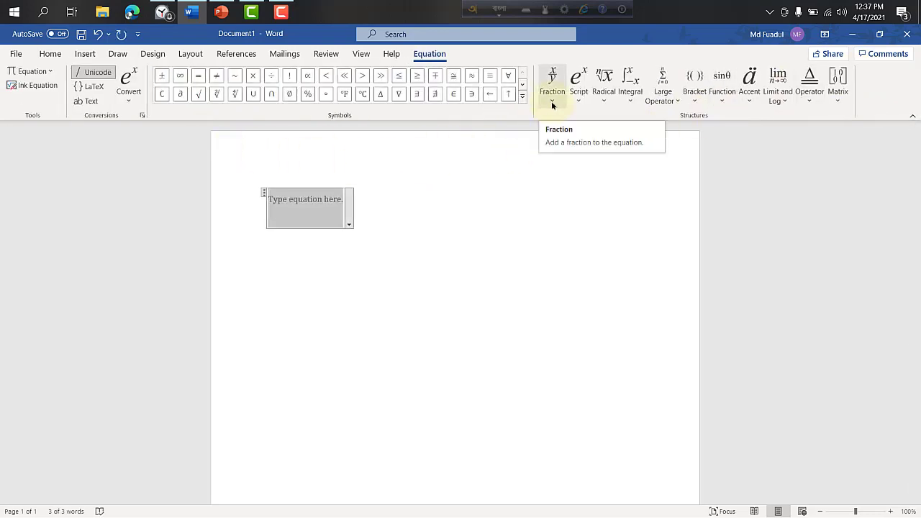
{"action": "left_click", "coordinate": [552, 101]}
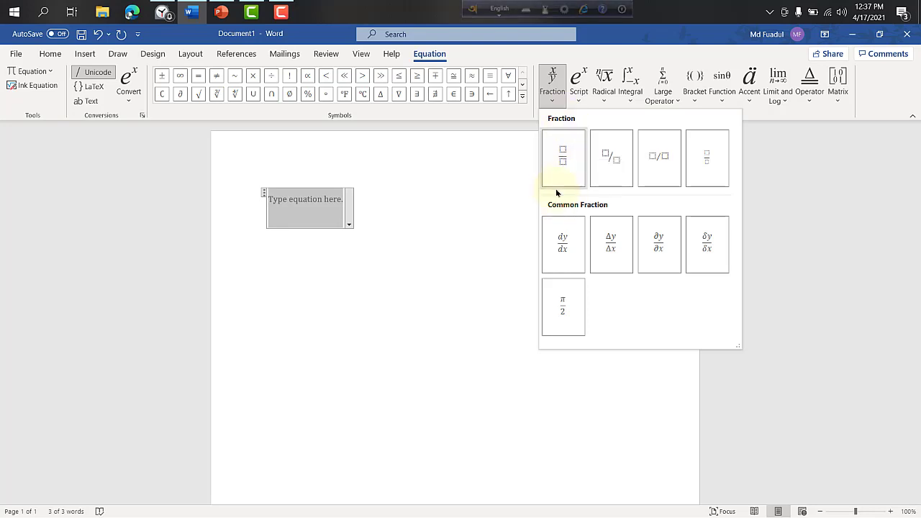
{"action": "left_click", "coordinate": [560, 160]}
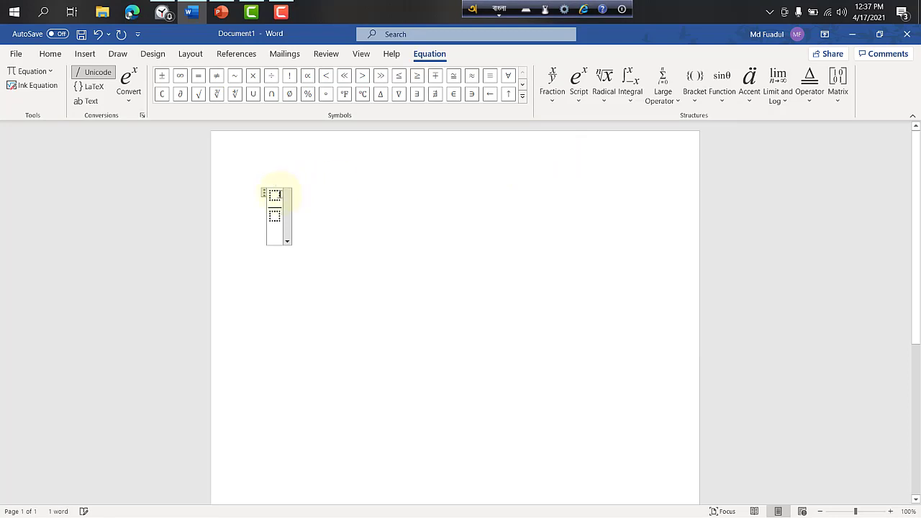
Set the keyboard language to English and fill the stacked fraction with a over b
{"action": "type", "text": "a"}
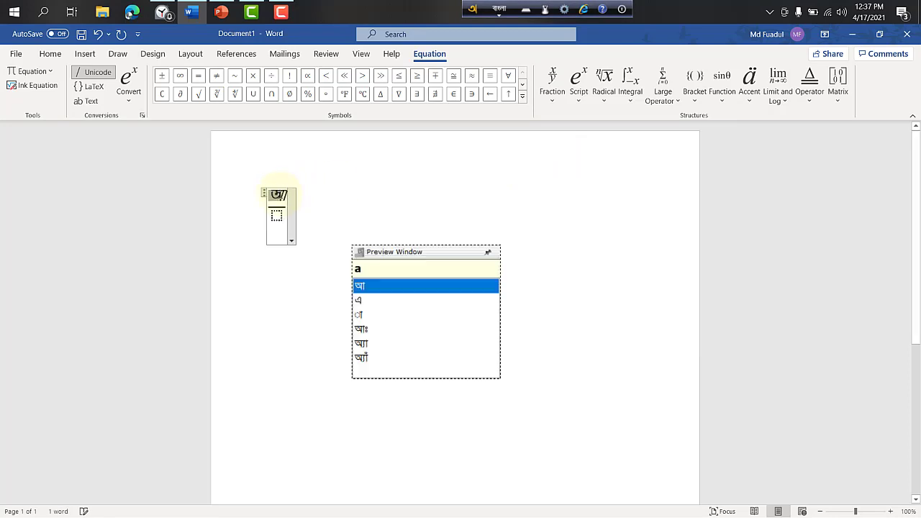
{"action": "key", "text": "BackSpace"}
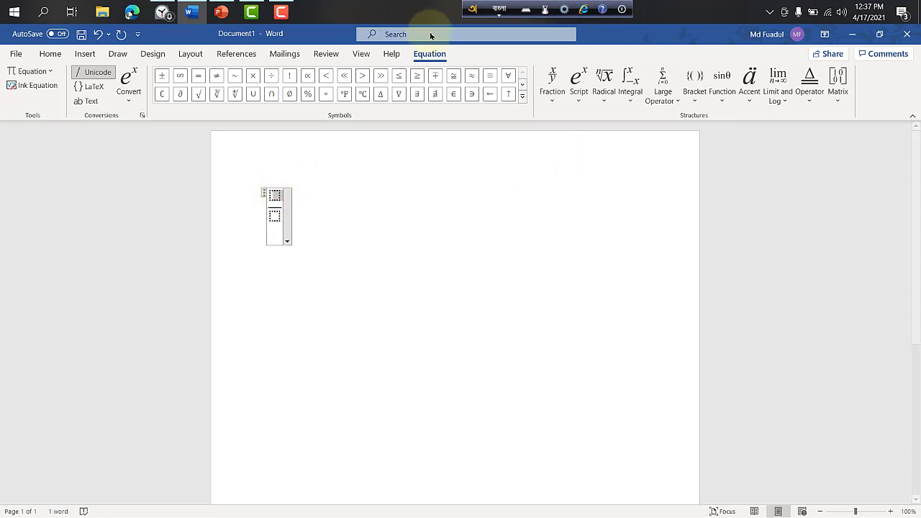
{"action": "left_click", "coordinate": [498, 10]}
{"action": "left_click", "coordinate": [274, 196]}
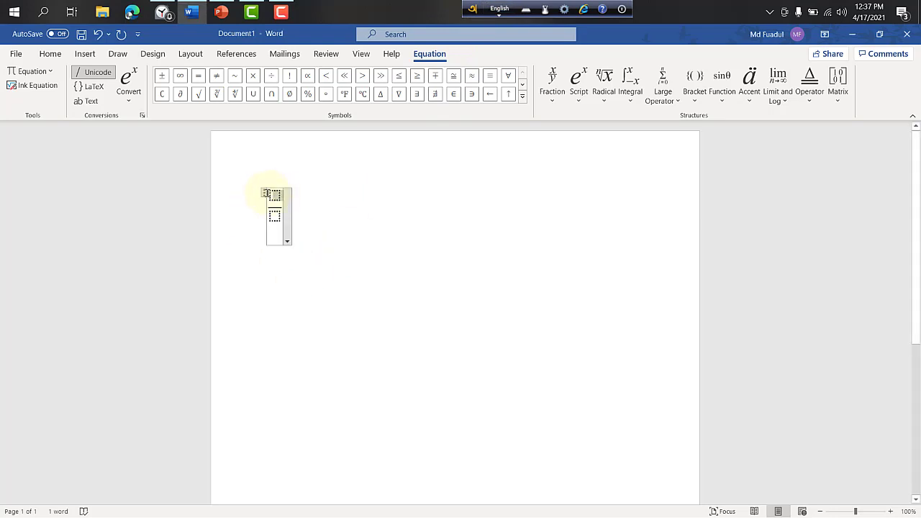
{"action": "type", "text": "a"}
{"action": "left_click", "coordinate": [274, 212]}
{"action": "type", "text": "b"}
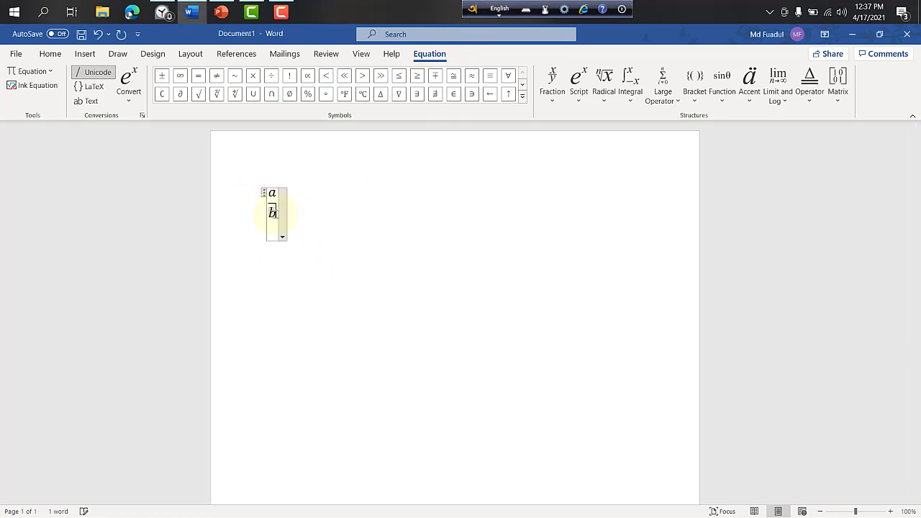
{"action": "left_click", "coordinate": [381, 202]}
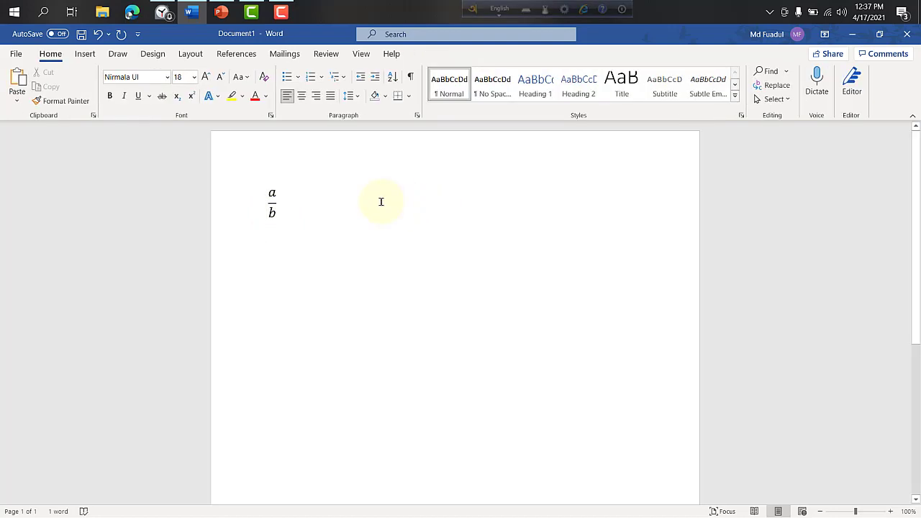
Insert a second equation on a new line as a skewed fraction with a over b
{"action": "key", "text": "Return"}
{"action": "left_click", "coordinate": [93, 55]}
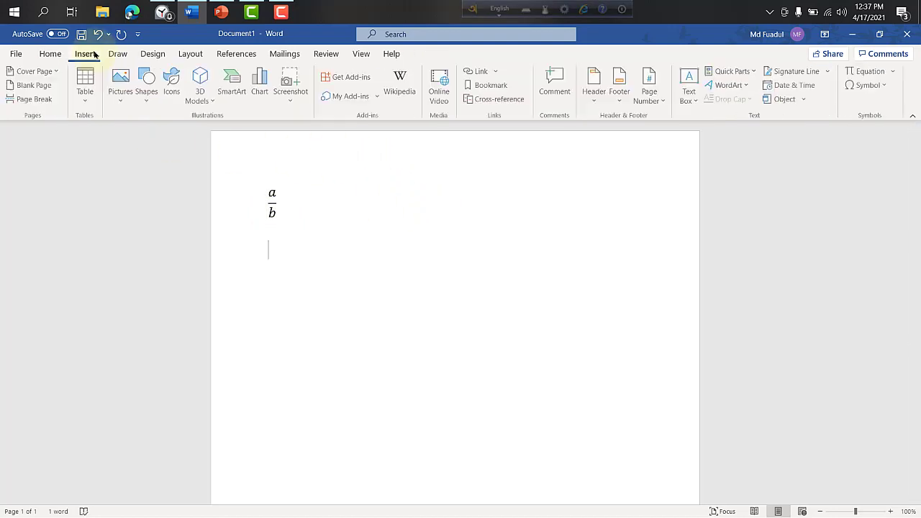
{"action": "left_click", "coordinate": [860, 72]}
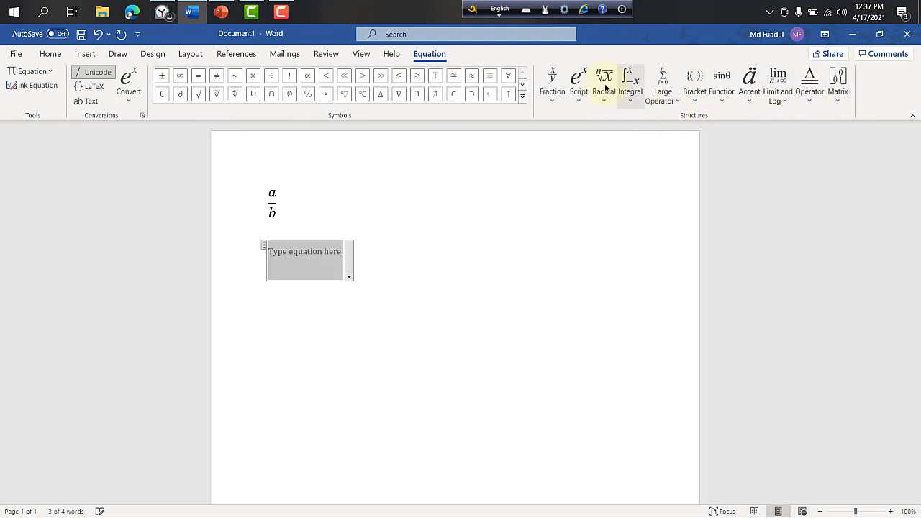
{"action": "left_click", "coordinate": [562, 85]}
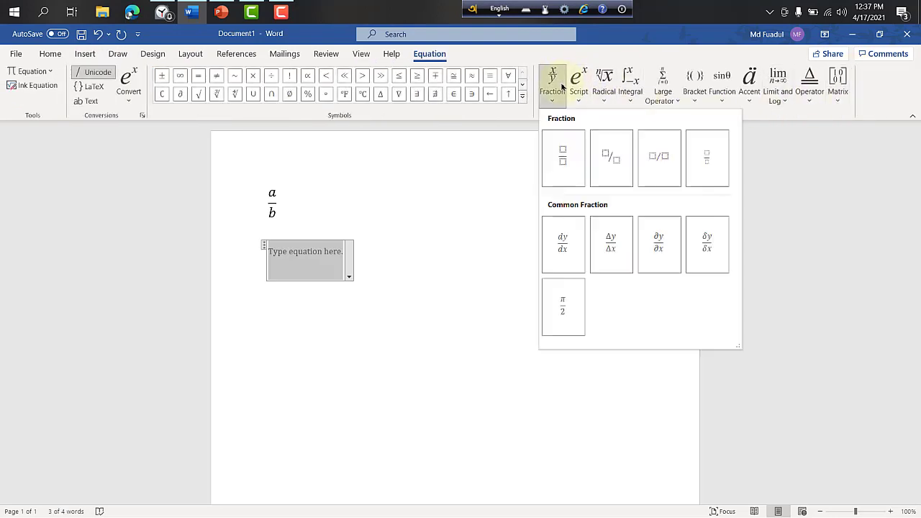
{"action": "left_click", "coordinate": [613, 158]}
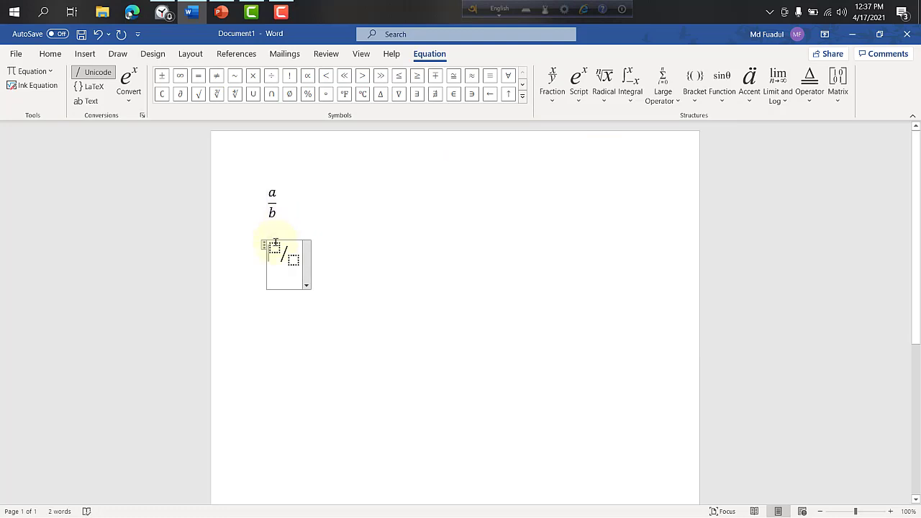
{"action": "left_click", "coordinate": [275, 248]}
{"action": "type", "text": "a"}
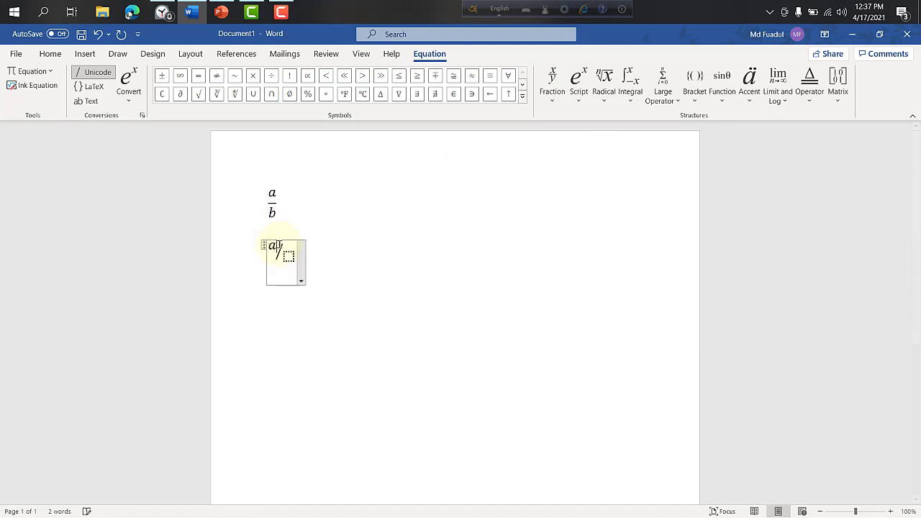
{"action": "left_click", "coordinate": [289, 257]}
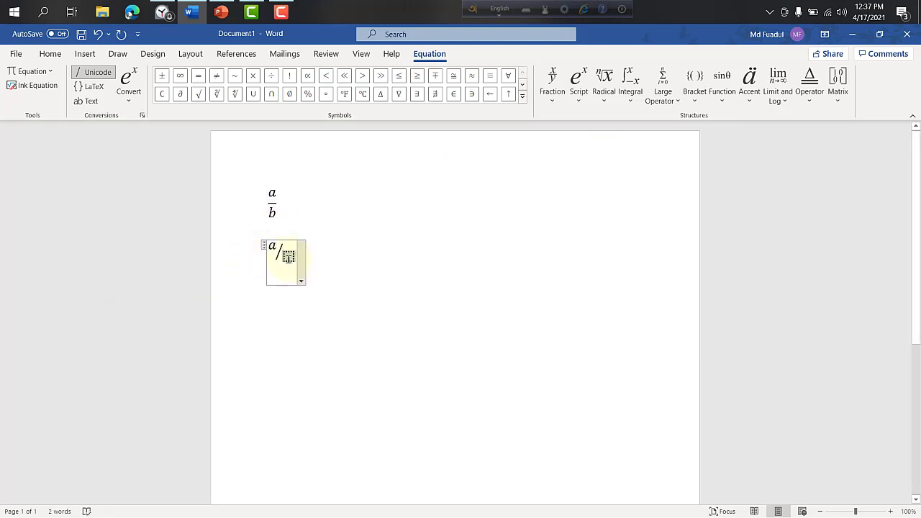
{"action": "type", "text": "b"}
{"action": "left_click", "coordinate": [323, 247]}
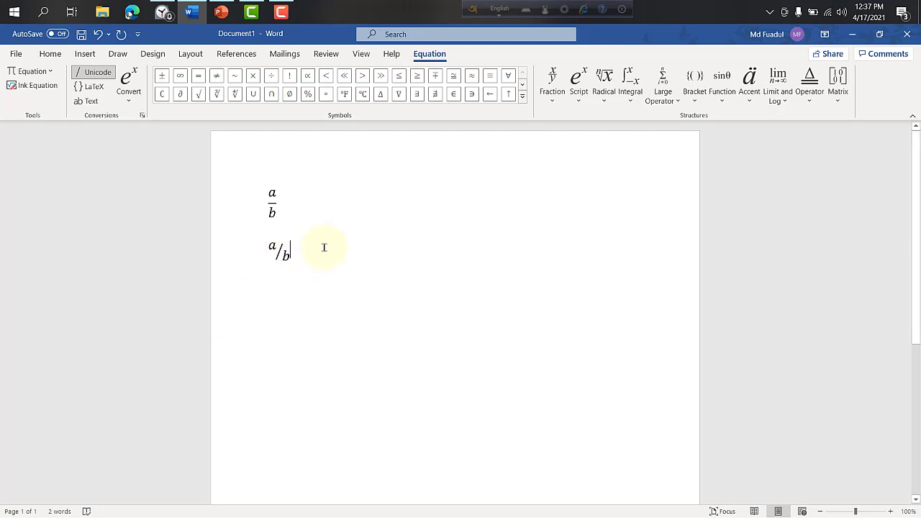
Insert a third equation on a new line using the ready-made common fraction dy/dx
{"action": "key", "text": "Return"}
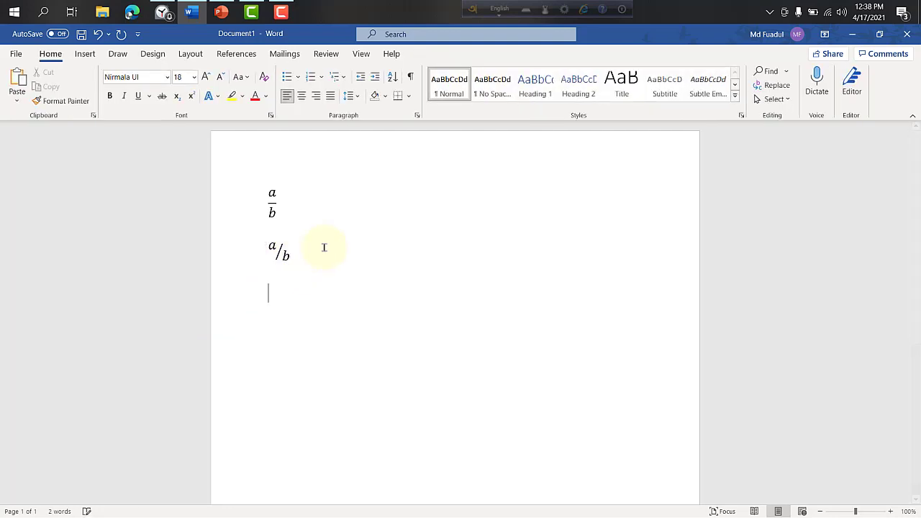
{"action": "left_click", "coordinate": [85, 53]}
{"action": "left_click", "coordinate": [867, 71]}
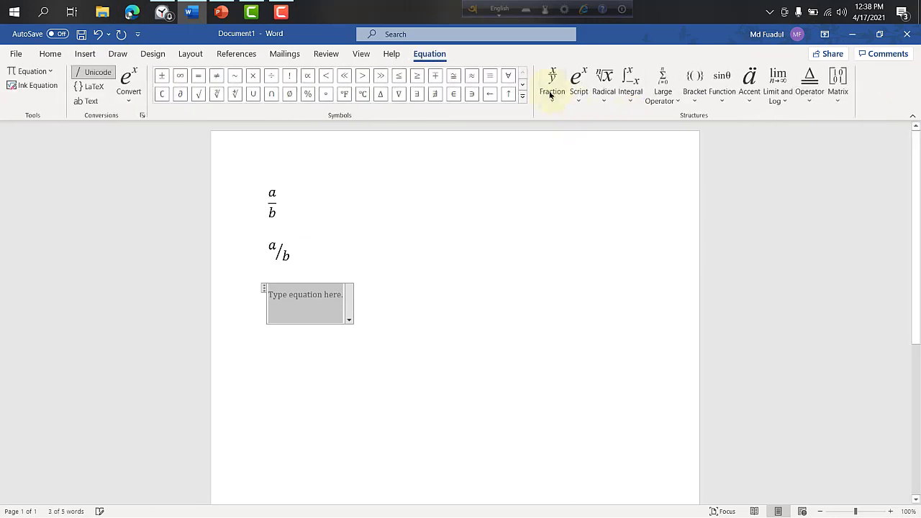
{"action": "left_click", "coordinate": [552, 87]}
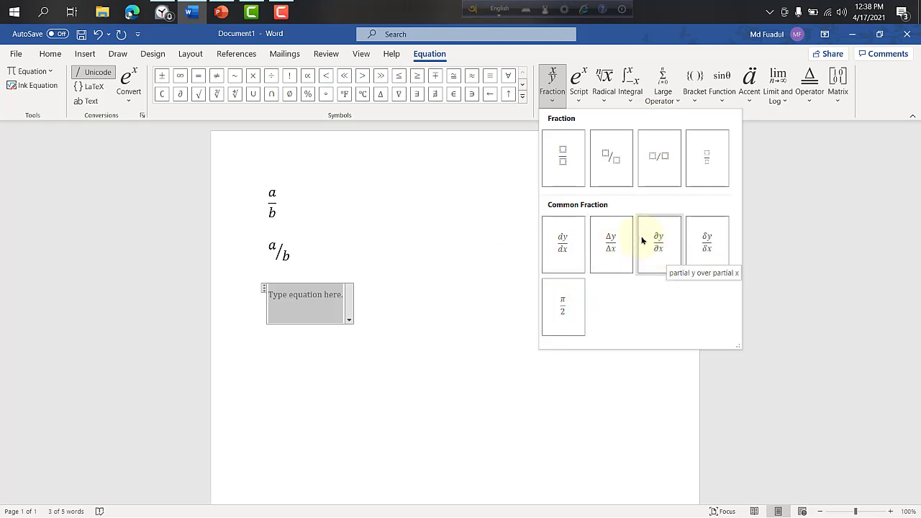
{"action": "left_click", "coordinate": [571, 248]}
{"action": "left_click", "coordinate": [329, 304]}
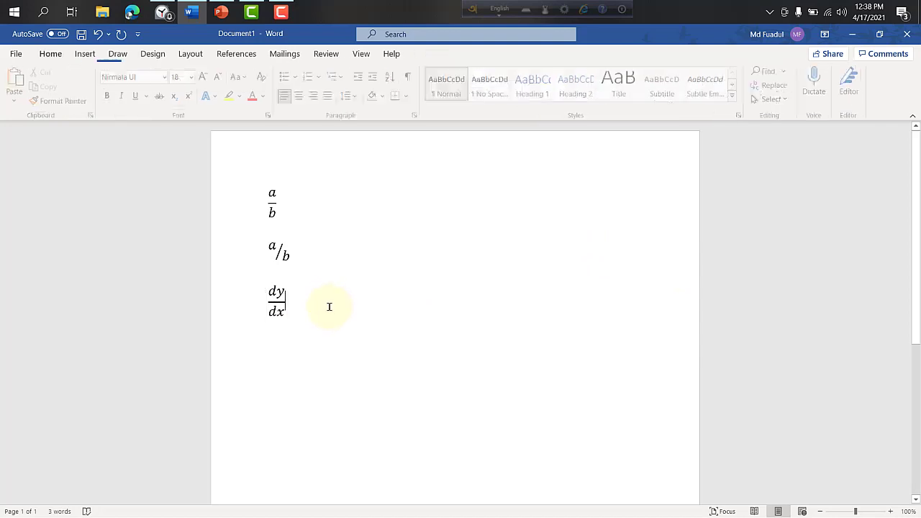
Switch to PowerPoint to check the script-type sample equations, and return to the Word document
{"action": "left_click", "coordinate": [221, 12]}
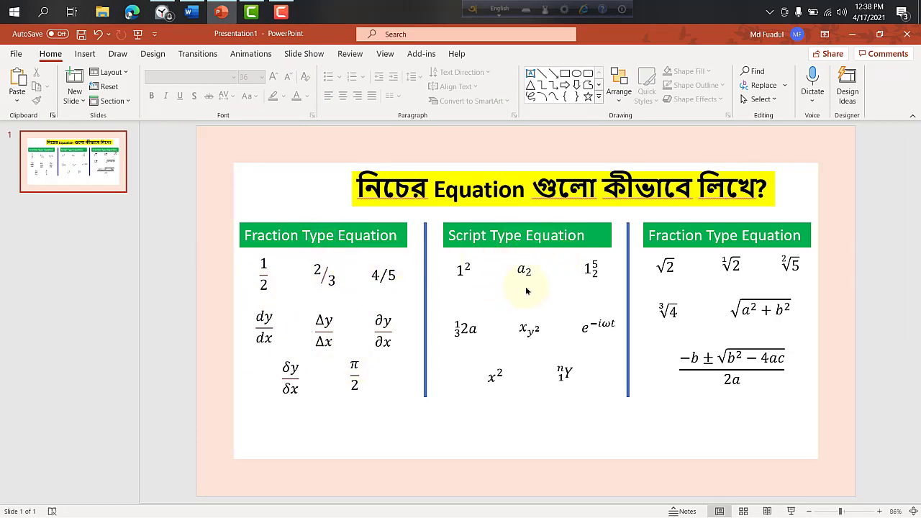
{"action": "left_click", "coordinate": [191, 11]}
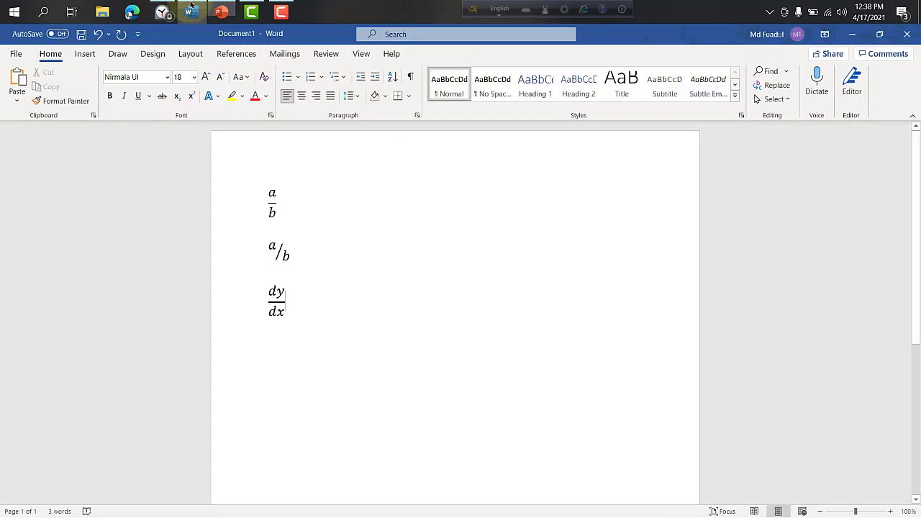
{"action": "left_click", "coordinate": [84, 55]}
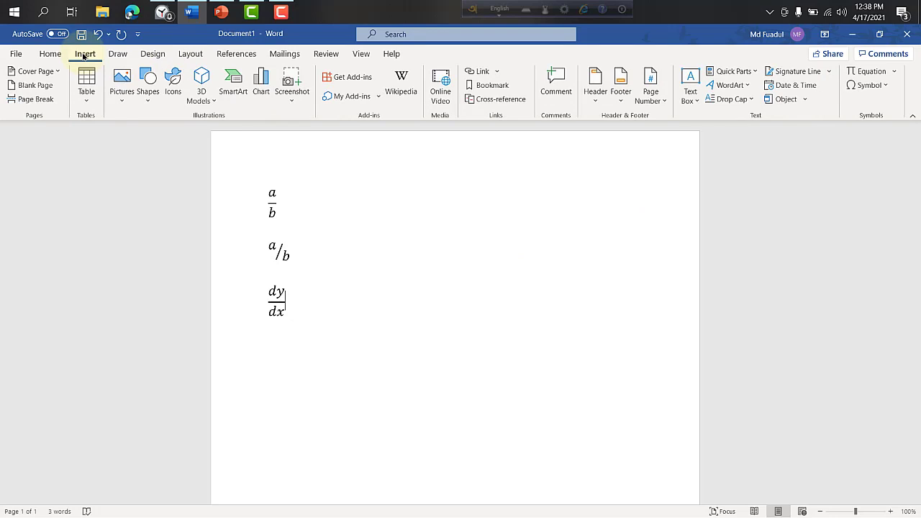
{"action": "left_click", "coordinate": [866, 72]}
{"action": "left_click", "coordinate": [579, 86]}
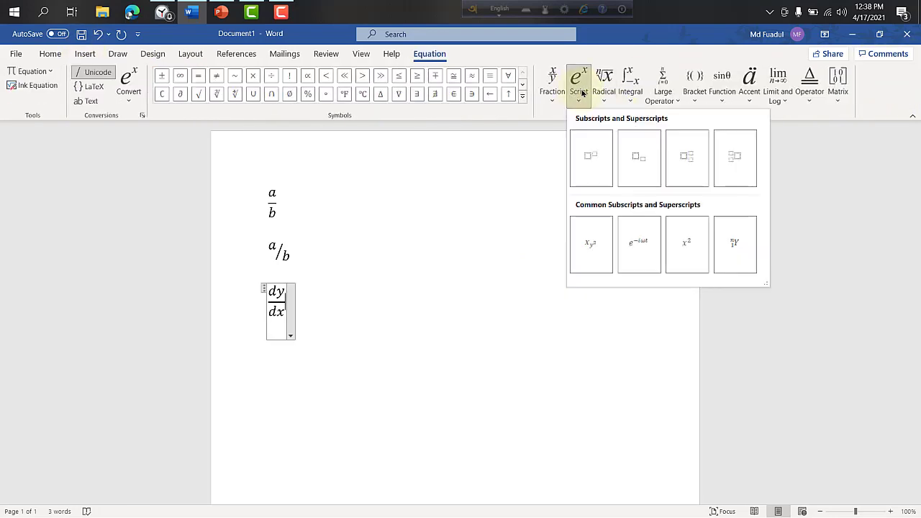
{"action": "left_click", "coordinate": [591, 162]}
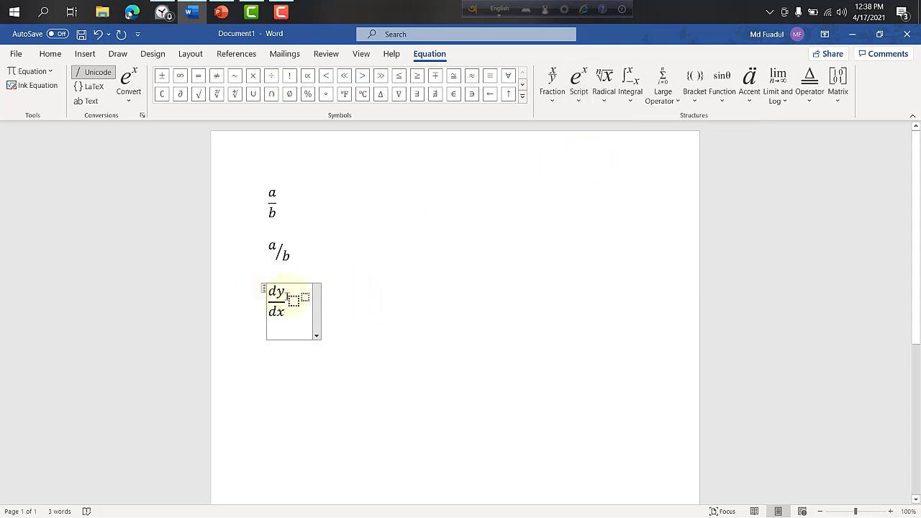
{"action": "left_click", "coordinate": [333, 302]}
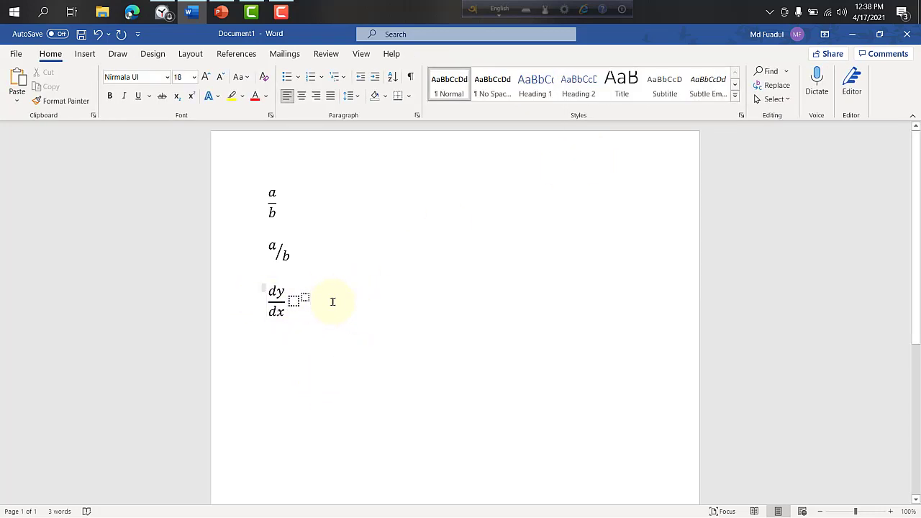
{"action": "key", "text": "ctrl+z"}
Delete all the fraction equations to clear the page
{"action": "key", "text": "ctrl+a"}
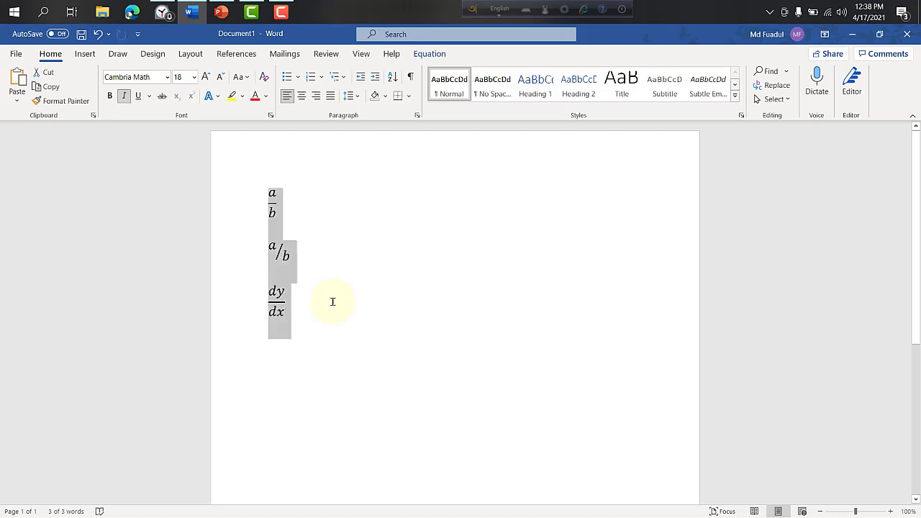
{"action": "key", "text": "Delete"}
Insert an equation on the empty page using the superscript structure, with a as the base and 2 as the superscript
{"action": "left_click", "coordinate": [83, 54]}
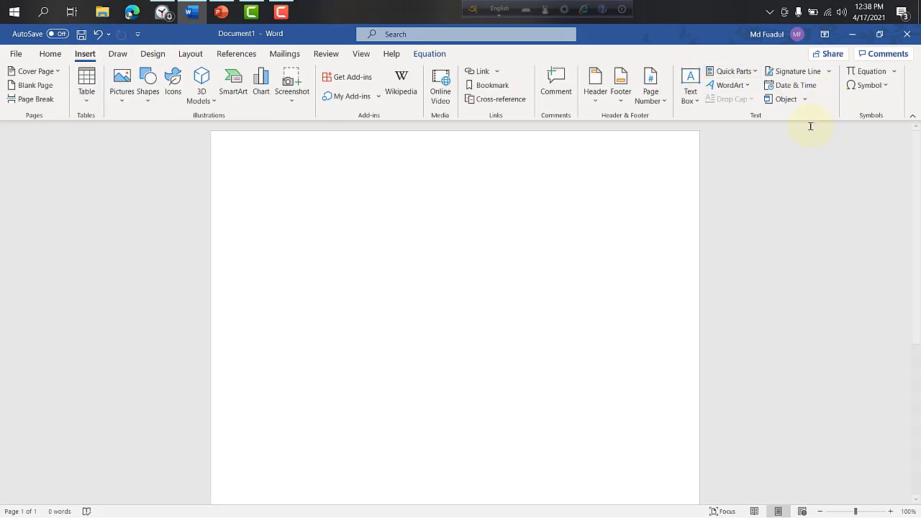
{"action": "left_click", "coordinate": [874, 71]}
{"action": "left_click", "coordinate": [642, 167]}
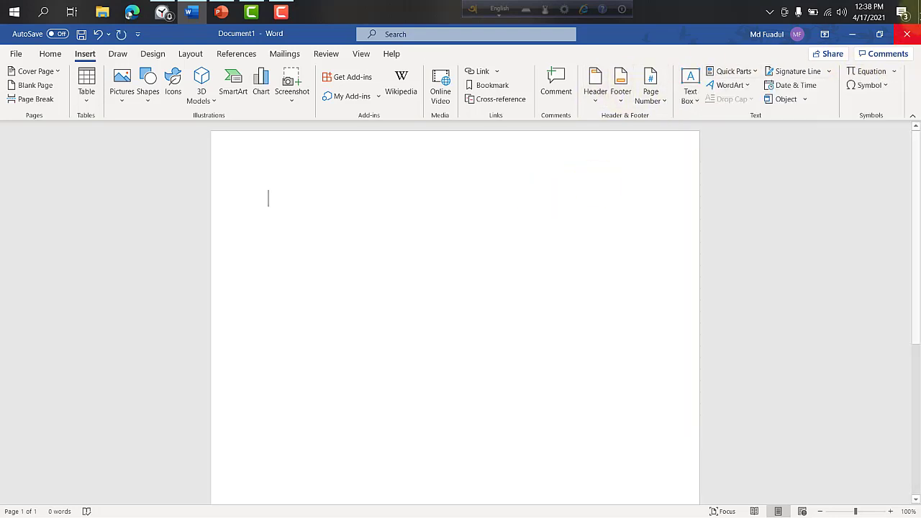
{"action": "left_click", "coordinate": [867, 71]}
{"action": "left_click", "coordinate": [579, 85]}
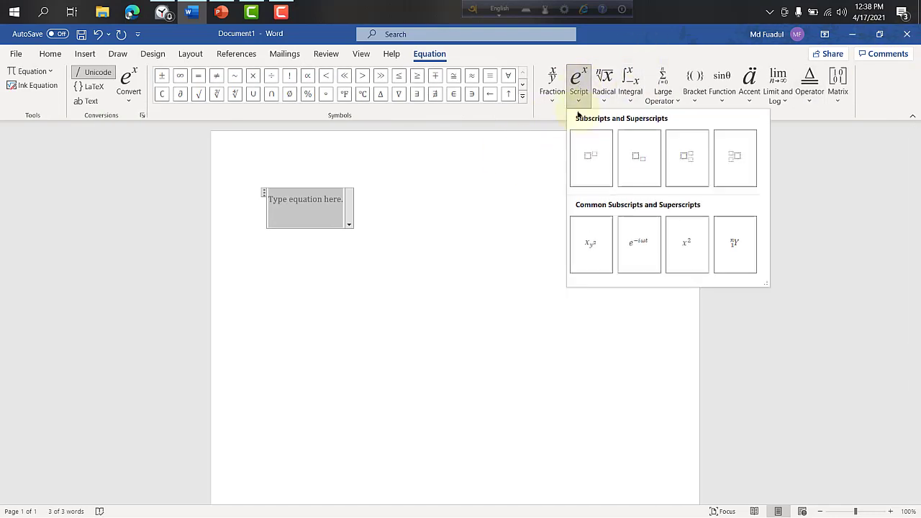
{"action": "left_click", "coordinate": [595, 168]}
{"action": "left_click", "coordinate": [274, 197]}
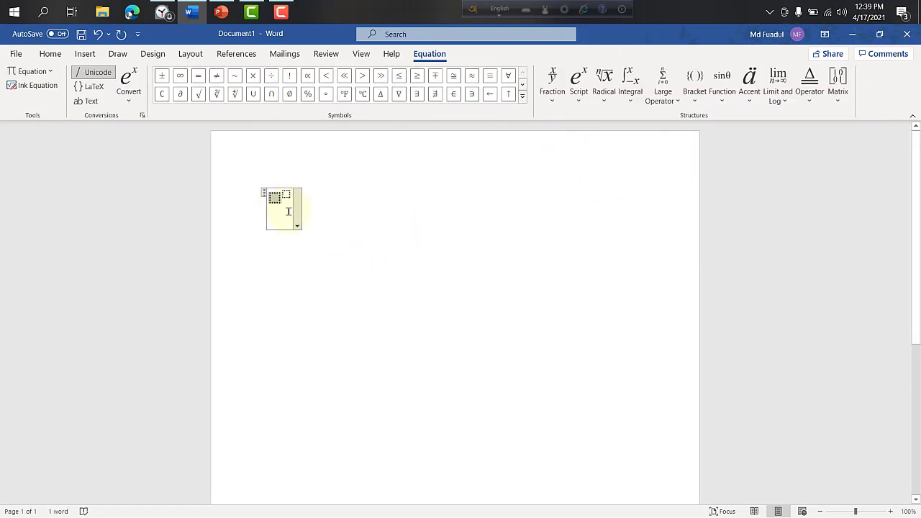
{"action": "type", "text": "a"}
{"action": "key", "text": "Right"}
{"action": "type", "text": "2"}
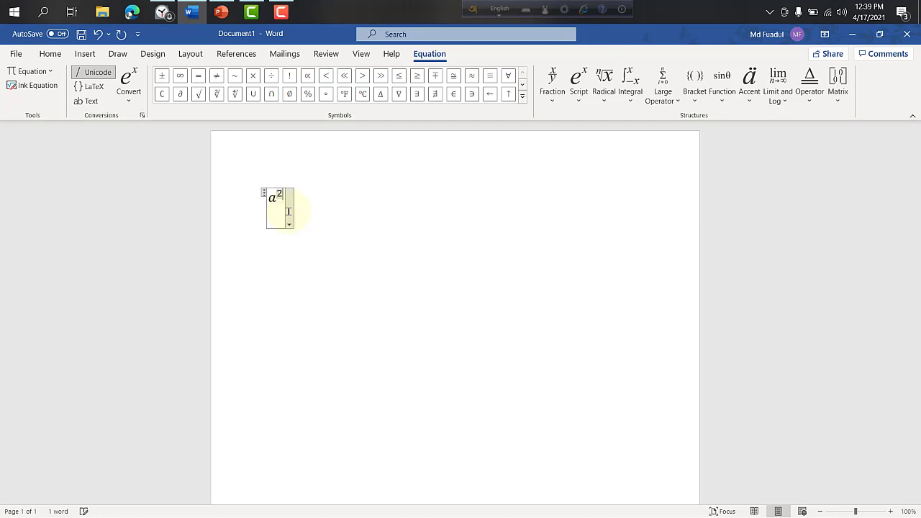
{"action": "left_click", "coordinate": [338, 208]}
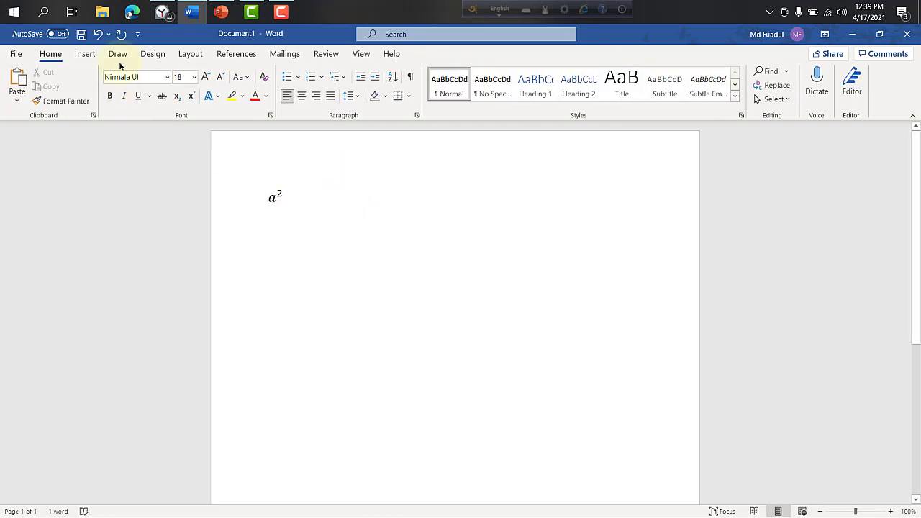
Add an empty combined subscript-superscript structure on a new line below the a² equation
{"action": "left_click", "coordinate": [86, 56]}
{"action": "left_click", "coordinate": [864, 72]}
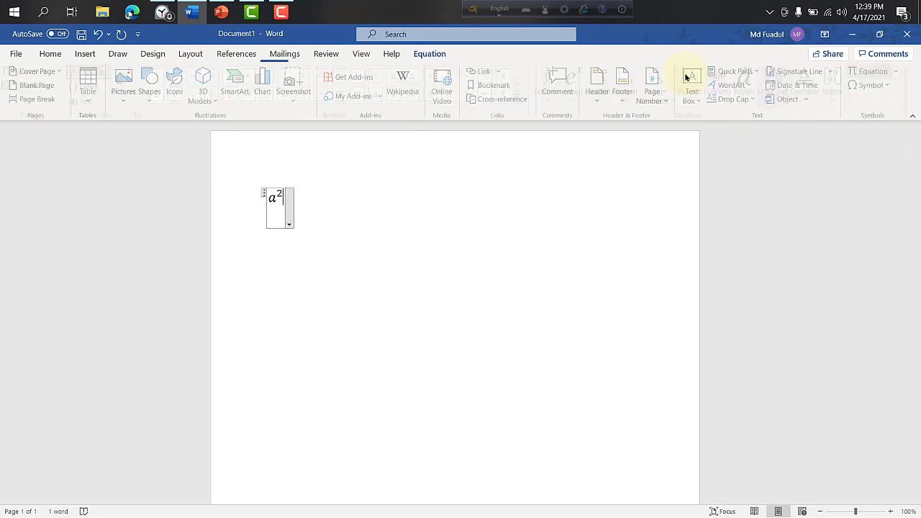
{"action": "left_click", "coordinate": [581, 86]}
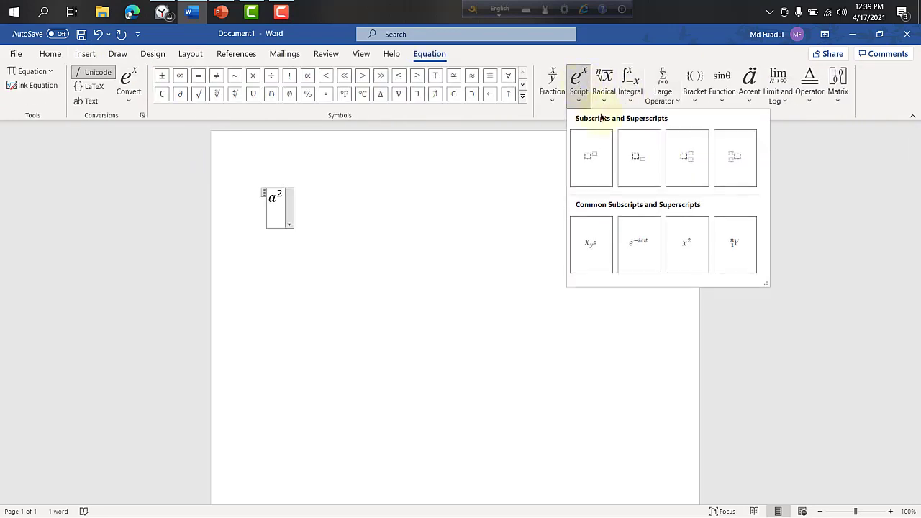
{"action": "left_click", "coordinate": [688, 158]}
{"action": "left_click", "coordinate": [289, 199]}
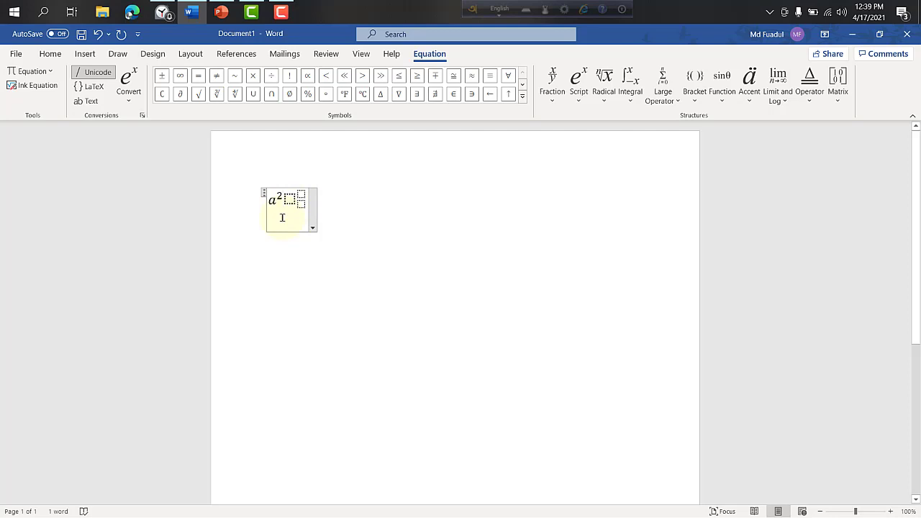
{"action": "key", "text": "Return"}
{"action": "left_click", "coordinate": [339, 251]}
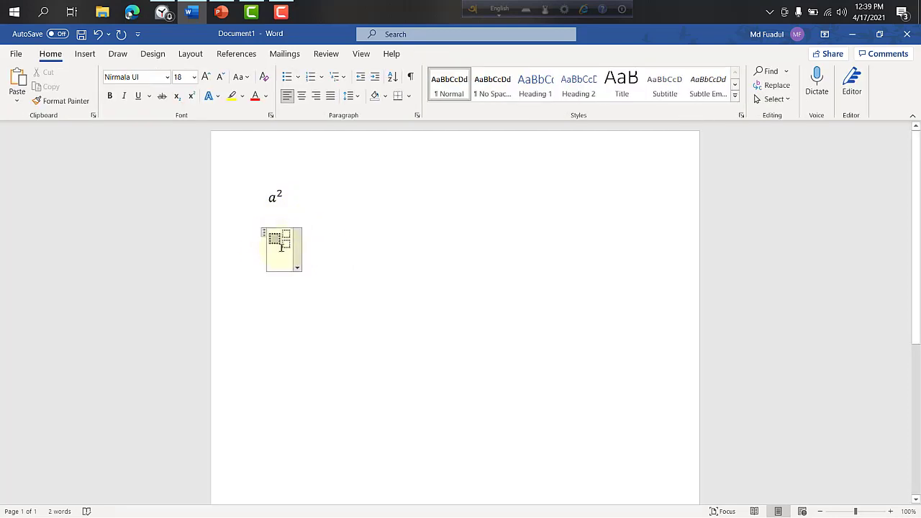
{"action": "left_click", "coordinate": [281, 247]}
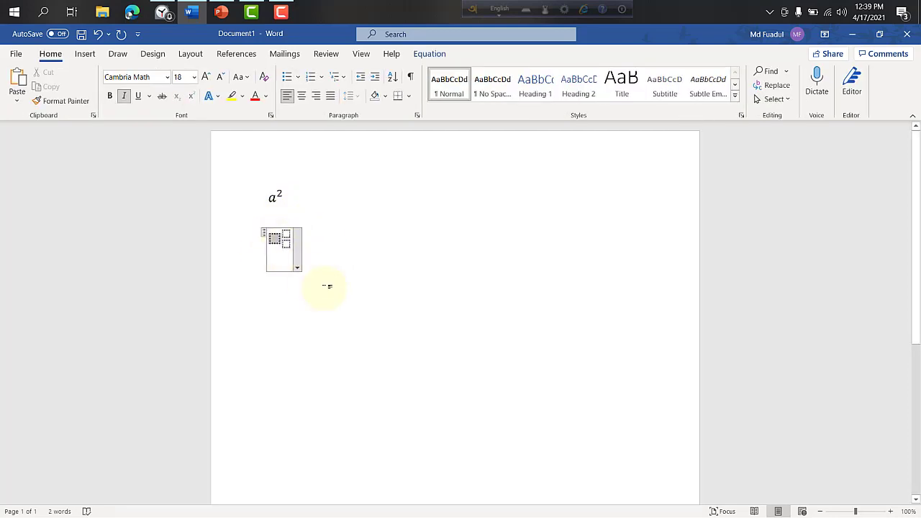
Fill the base of the subscript-superscript structure with log and its superscript with a
{"action": "type", "text": "1"}
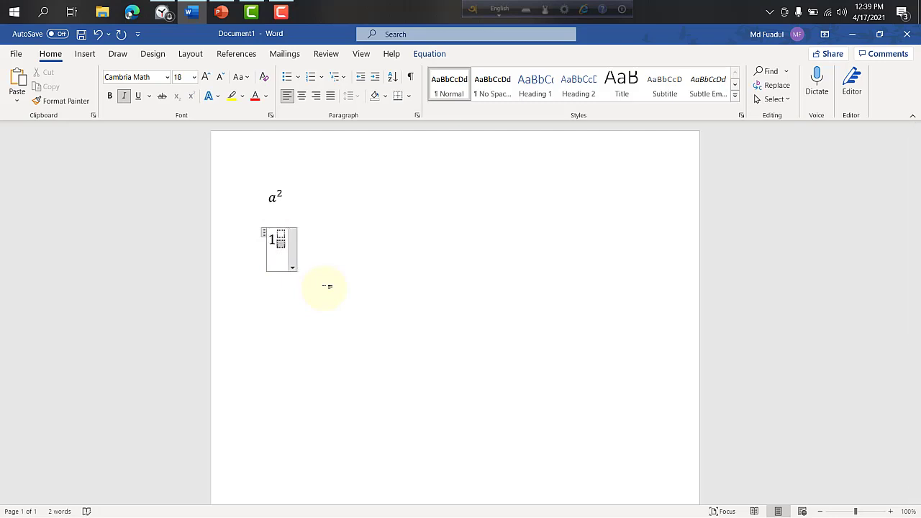
{"action": "key", "text": "Left"}
{"action": "key", "text": "BackSpace"}
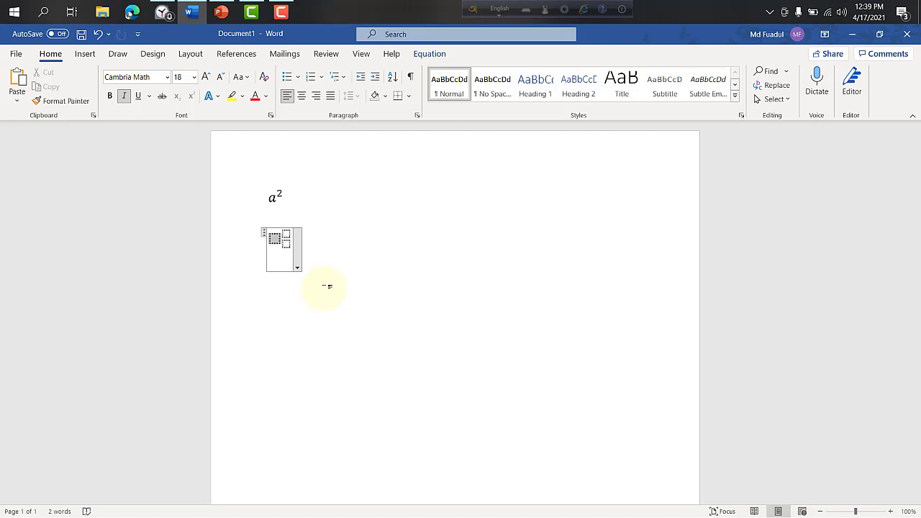
{"action": "type", "text": "log"}
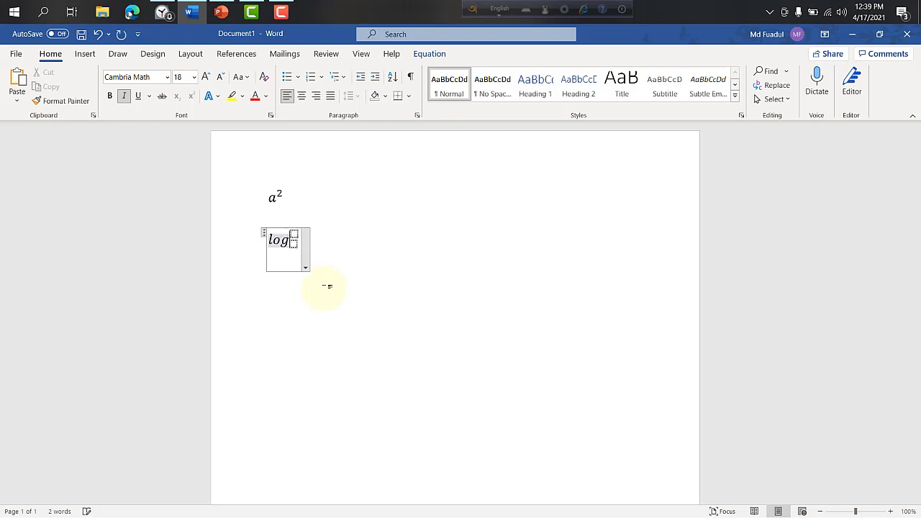
{"action": "key", "text": "Right"}
{"action": "type", "text": "a"}
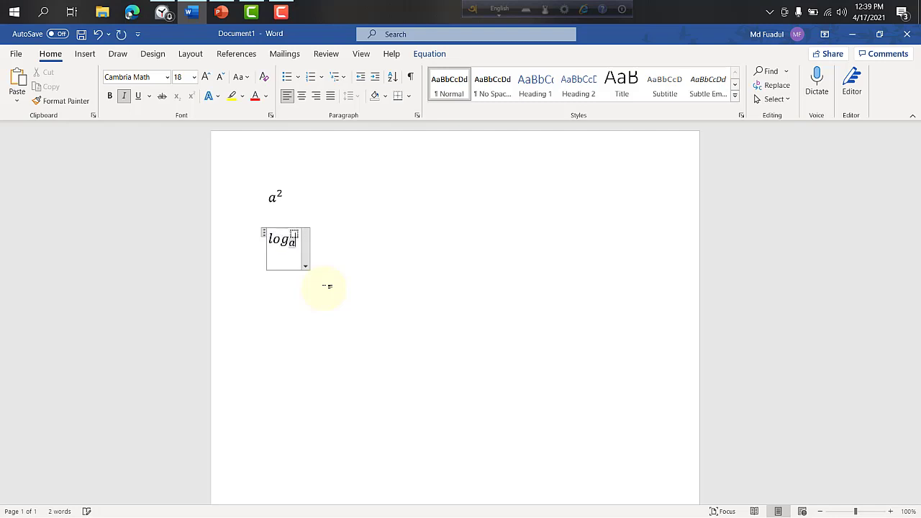
{"action": "key", "text": "BackSpace"}
{"action": "key", "text": "Left"}
{"action": "key", "text": "Right"}
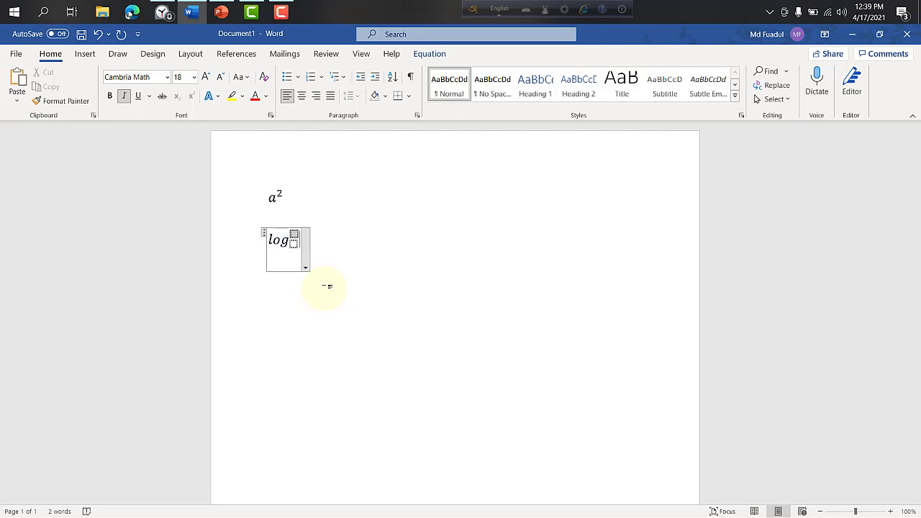
{"action": "type", "text": "a"}
{"action": "key", "text": "Right"}
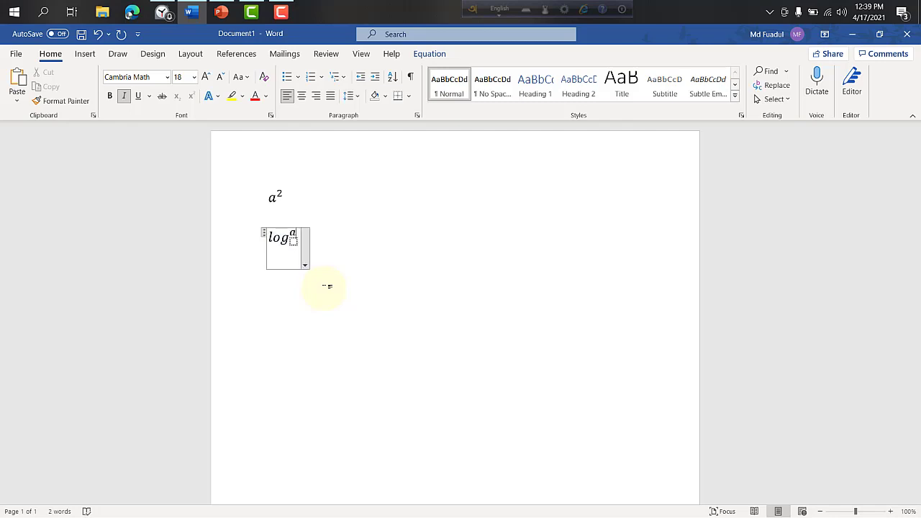
Enter 2 as the subscript of the log equation and leave the equation
{"action": "key", "text": "Right"}
{"action": "key", "text": "Left"}
{"action": "key", "text": "Left"}
{"action": "key", "text": "Left"}
{"action": "key", "text": "Left"}
{"action": "key", "text": "Left"}
{"action": "key", "text": "Right"}
{"action": "type", "text": "2"}
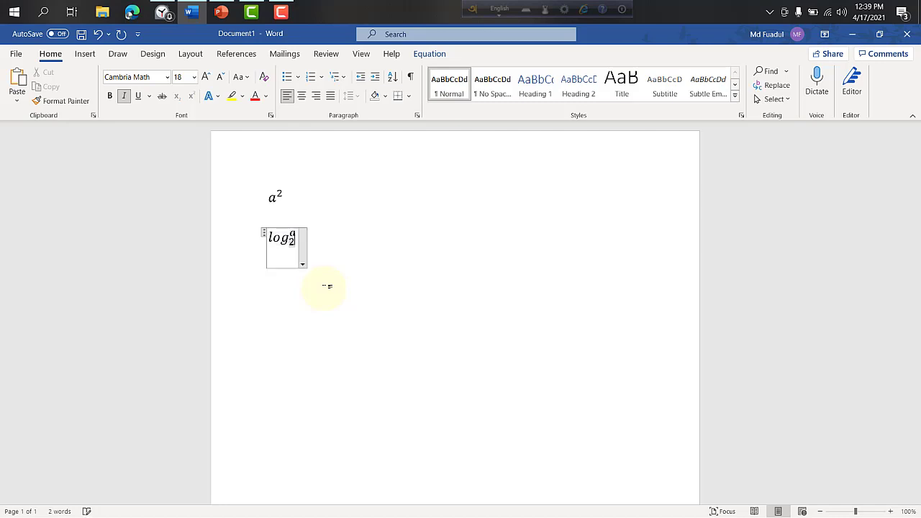
{"action": "left_click", "coordinate": [324, 243]}
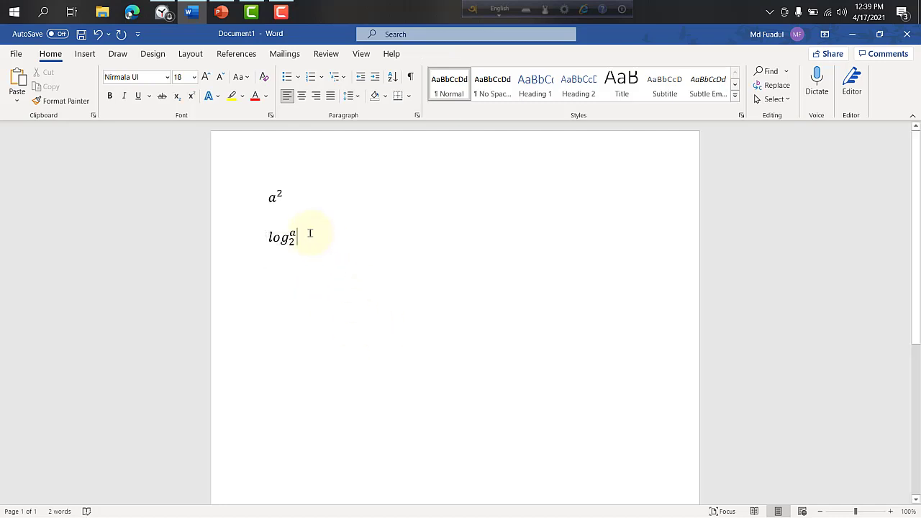
Delete the log equation from the second line
{"action": "left_click_drag", "start_coordinate": [265, 240], "coordinate": [253, 243]}
{"action": "key", "text": "BackSpace"}
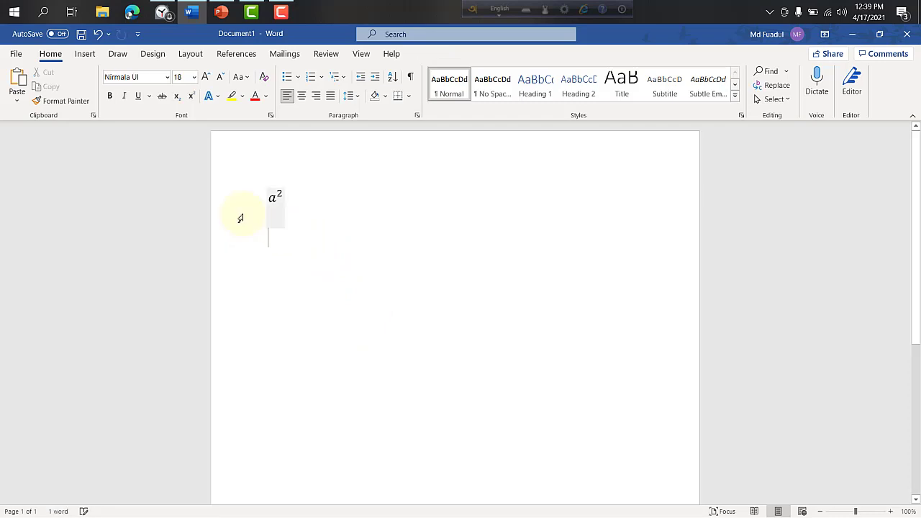
Insert a second equation below a² using the subscript structure, with a as the base and 2 as the subscript
{"action": "left_click", "coordinate": [83, 56]}
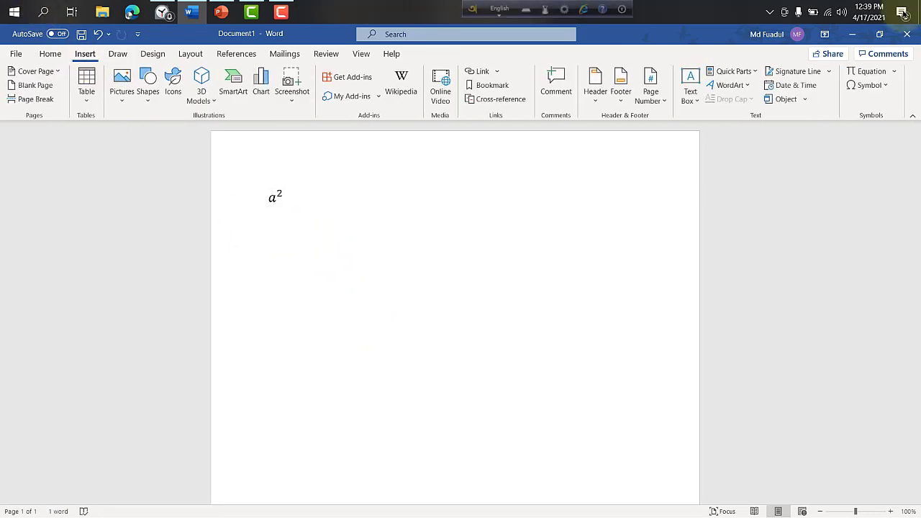
{"action": "left_click", "coordinate": [867, 70]}
{"action": "left_click", "coordinate": [579, 83]}
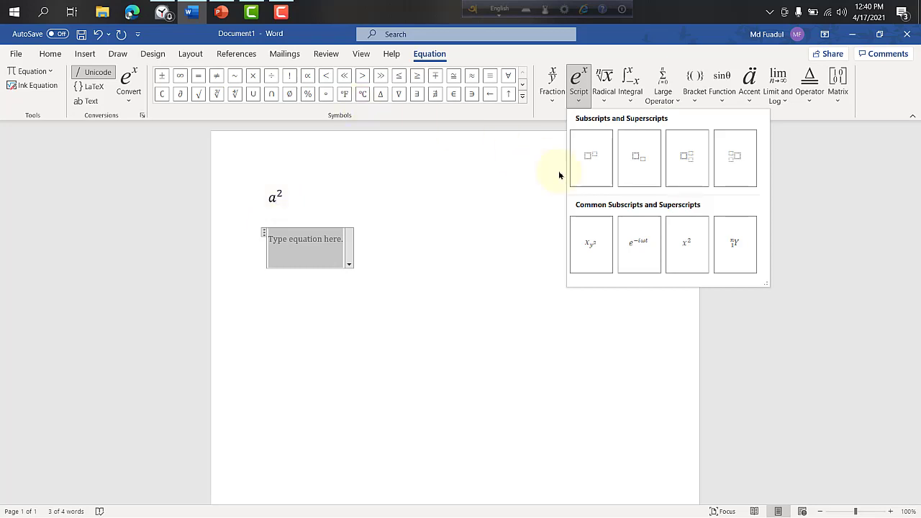
{"action": "left_click", "coordinate": [629, 167]}
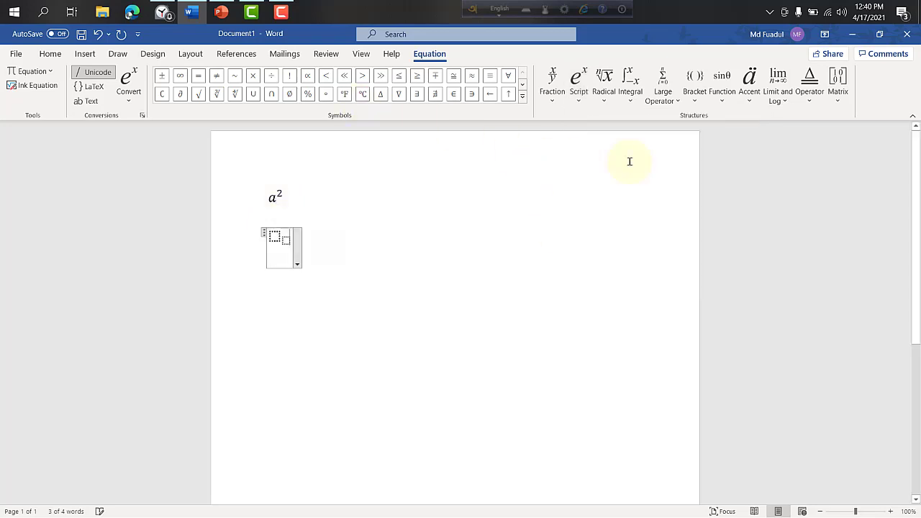
{"action": "left_click", "coordinate": [274, 238]}
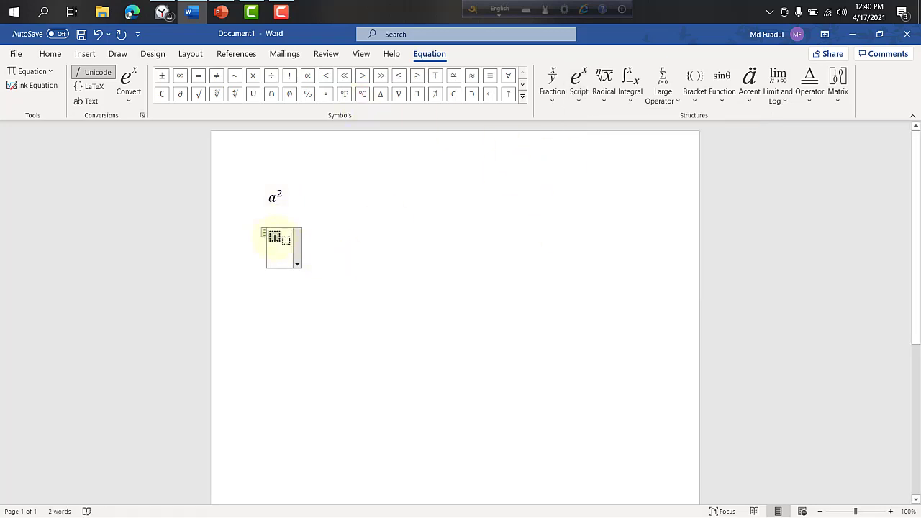
{"action": "type", "text": "a"}
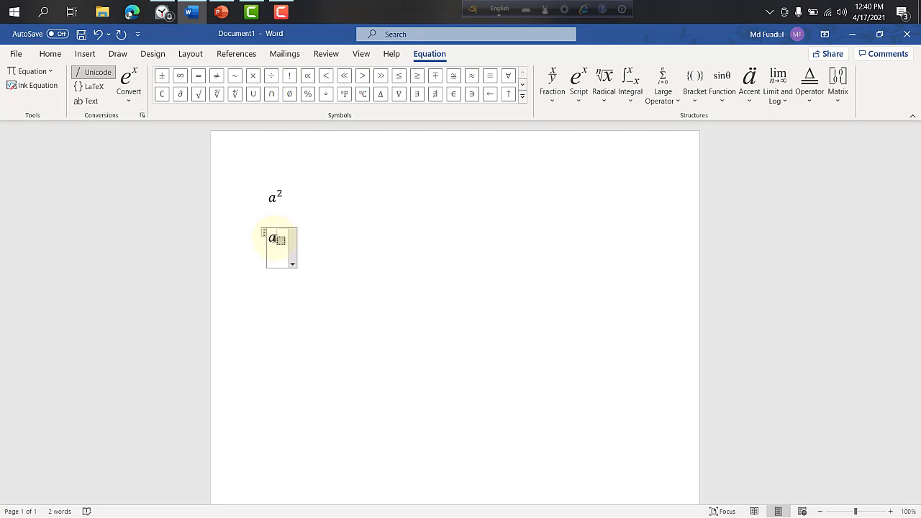
{"action": "key", "text": "Right"}
{"action": "type", "text": "2"}
{"action": "left_click", "coordinate": [294, 239]}
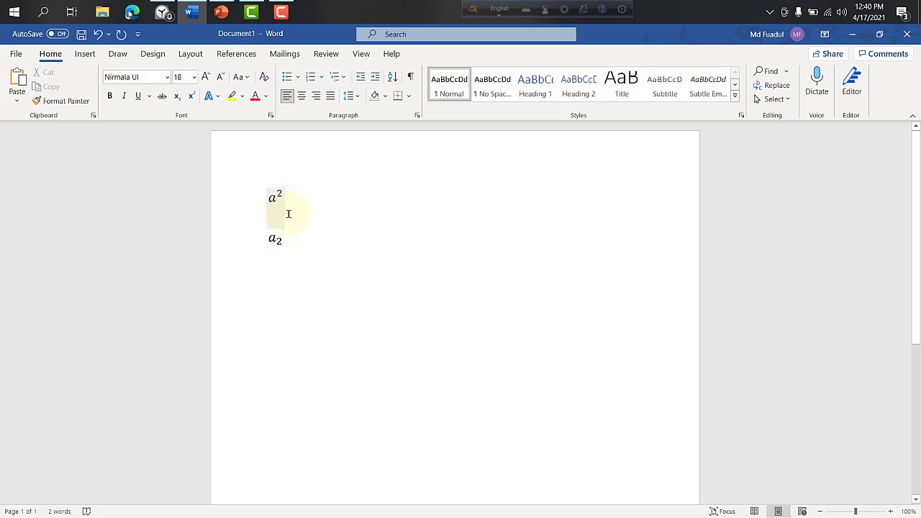
Insert a third equation on a new line using the ready-made common script x with subscript y squared
{"action": "key", "text": "Return"}
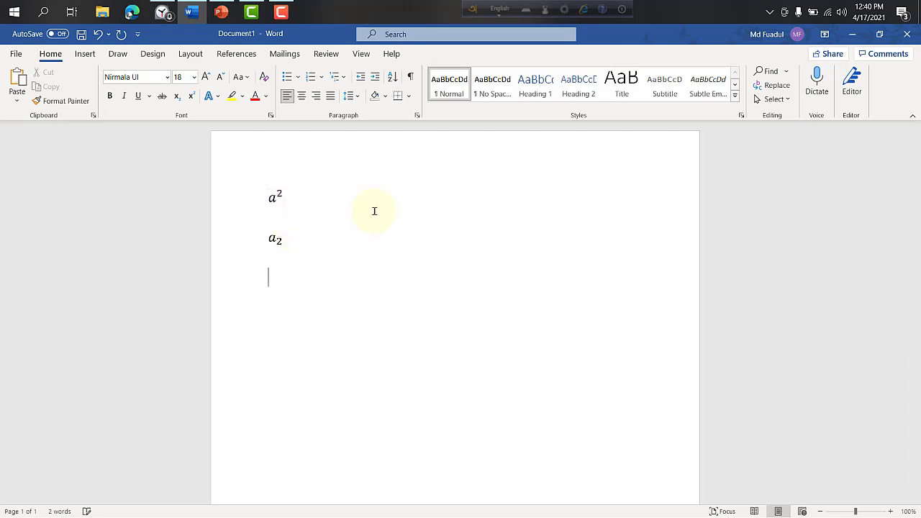
{"action": "left_click", "coordinate": [86, 56]}
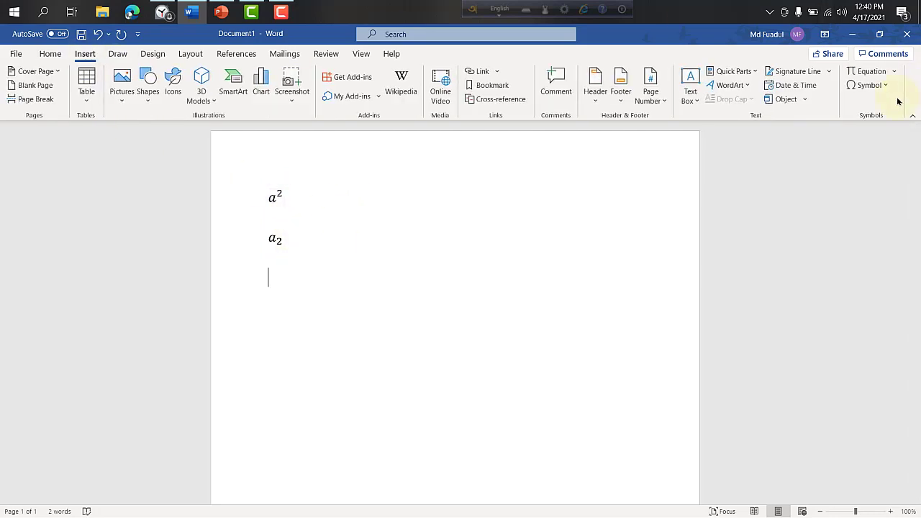
{"action": "left_click", "coordinate": [860, 70]}
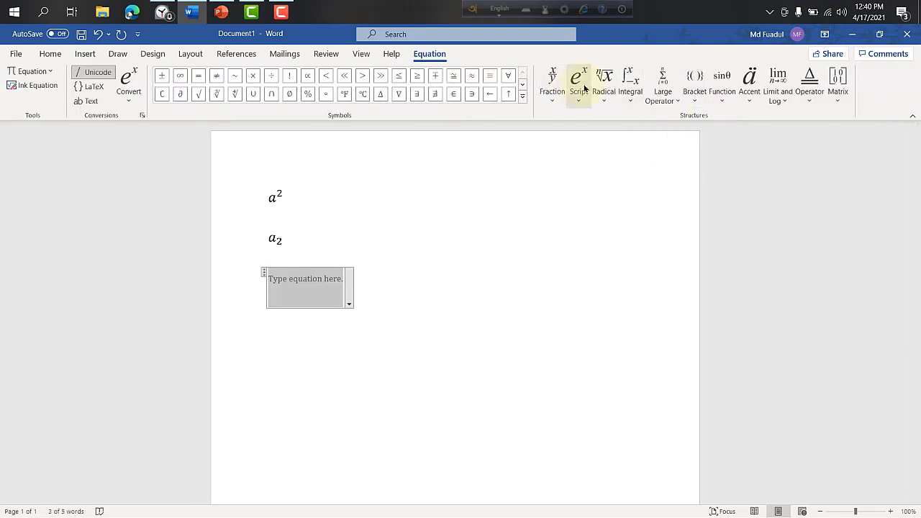
{"action": "left_click", "coordinate": [578, 81]}
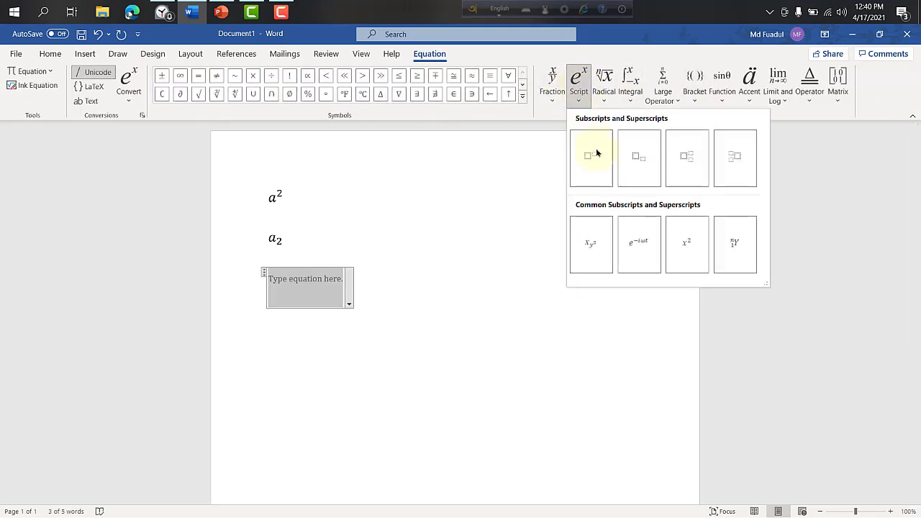
{"action": "left_click", "coordinate": [599, 246]}
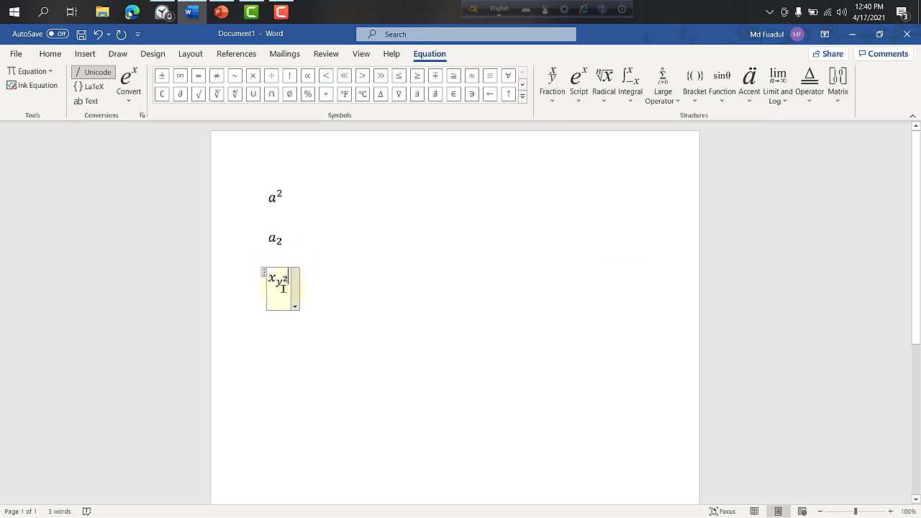
{"action": "left_click", "coordinate": [259, 284]}
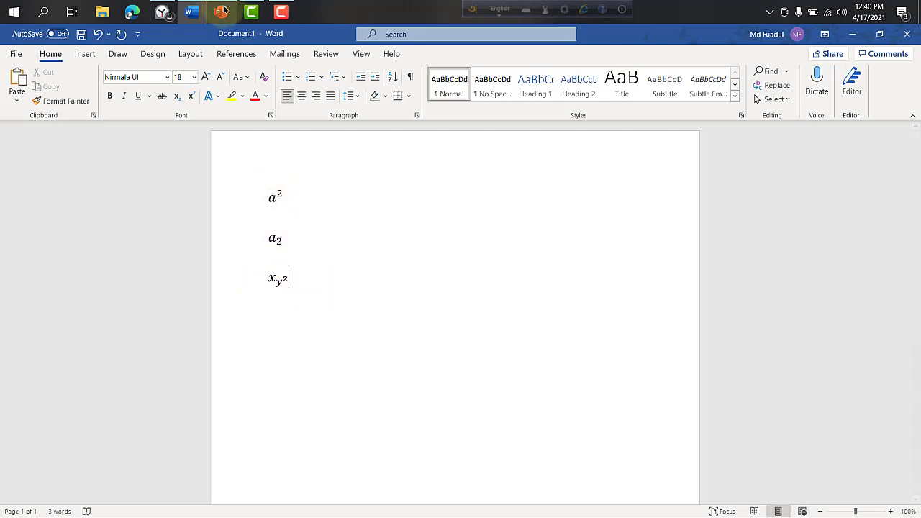
Switch to PowerPoint to check the radical sample equations, and return to the Word document
{"action": "key", "text": "alt+Tab"}
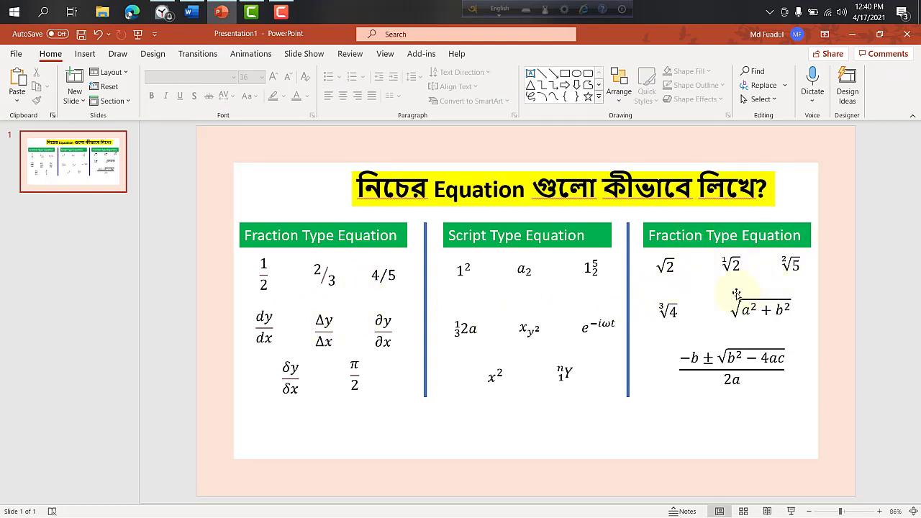
{"action": "left_click", "coordinate": [192, 16]}
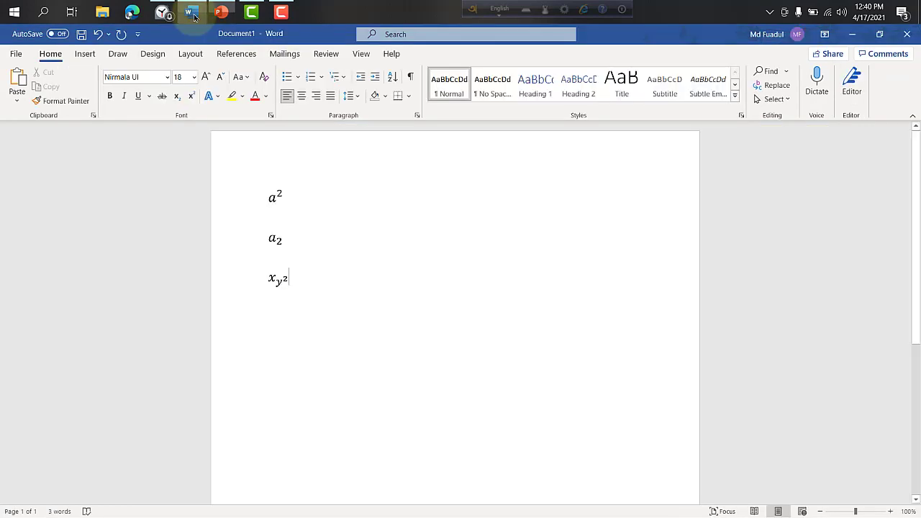
Delete all the script equations to clear the page
{"action": "left_click_drag", "start_coordinate": [306, 309], "coordinate": [266, 202]}
{"action": "key", "text": "Delete"}
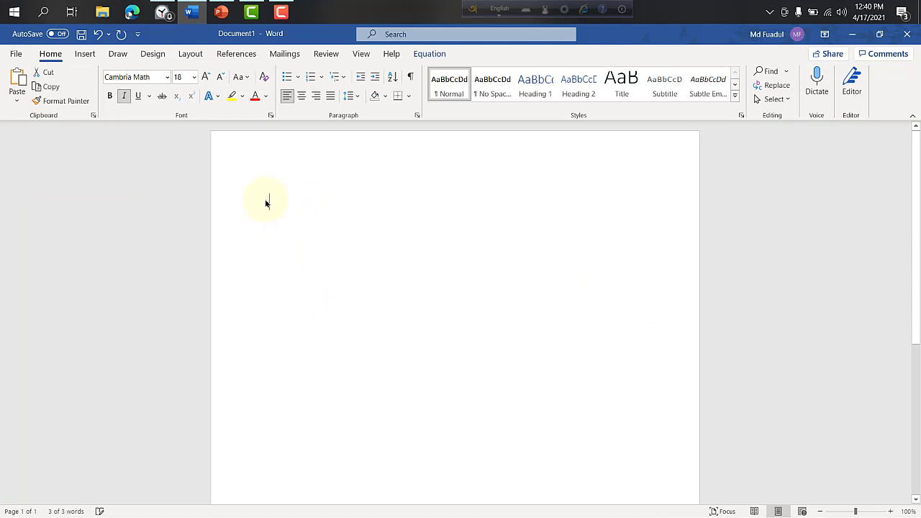
{"action": "left_click", "coordinate": [85, 54]}
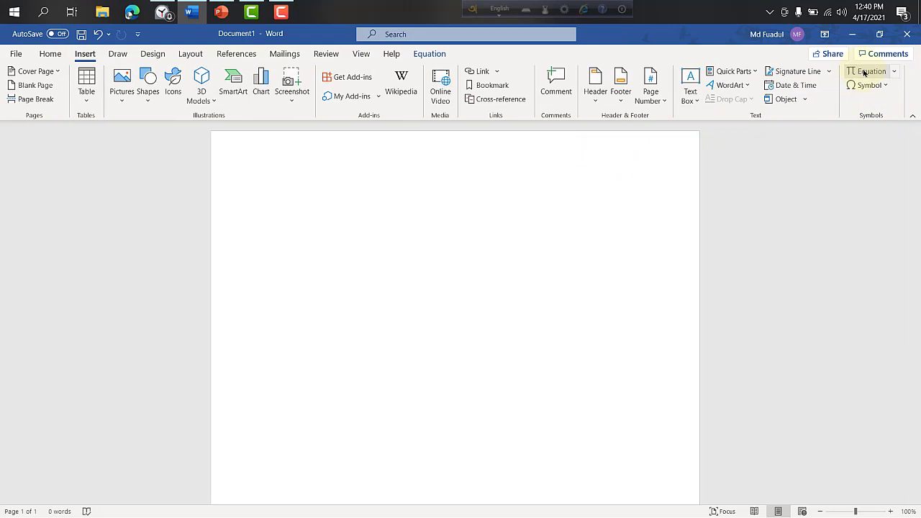
{"action": "left_click", "coordinate": [224, 244]}
{"action": "left_click", "coordinate": [325, 220]}
{"action": "left_click", "coordinate": [425, 206]}
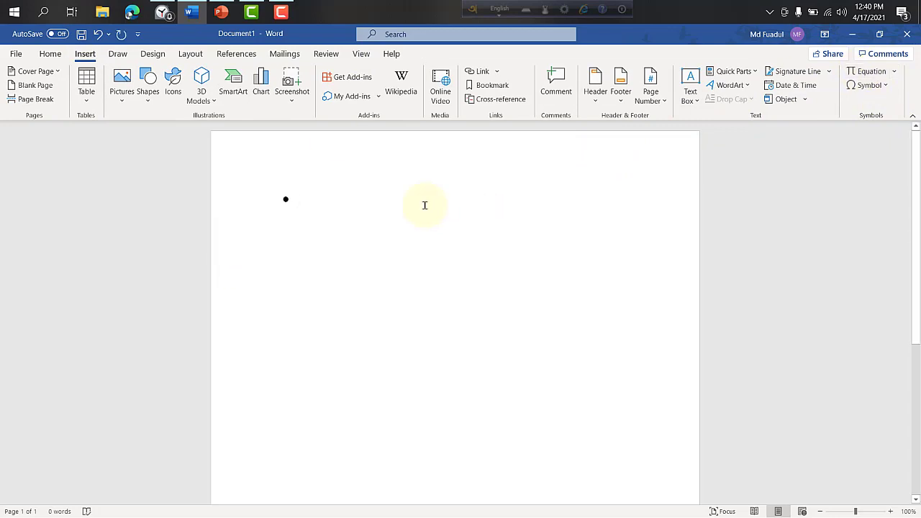
{"action": "key", "text": "ctrl+z"}
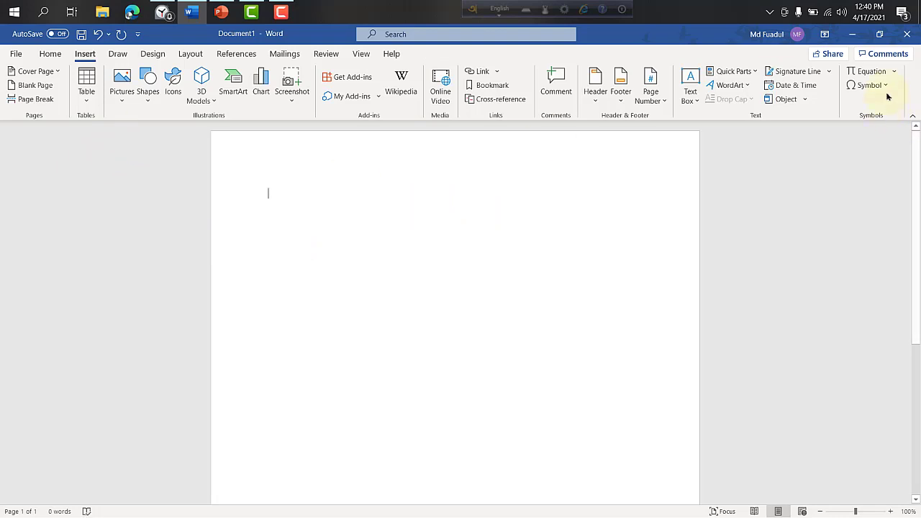
Insert a new equation using the plain square root structure with 1 under the root
{"action": "left_click", "coordinate": [872, 70]}
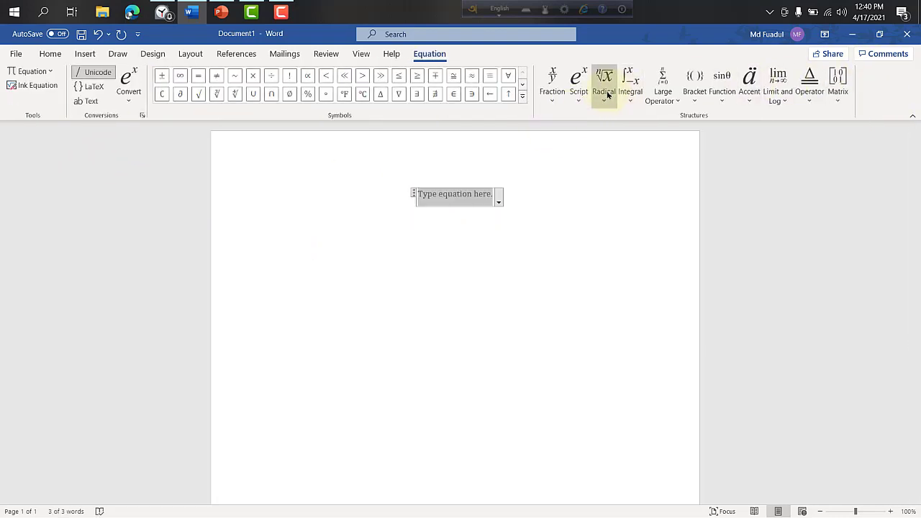
{"action": "left_click", "coordinate": [608, 95]}
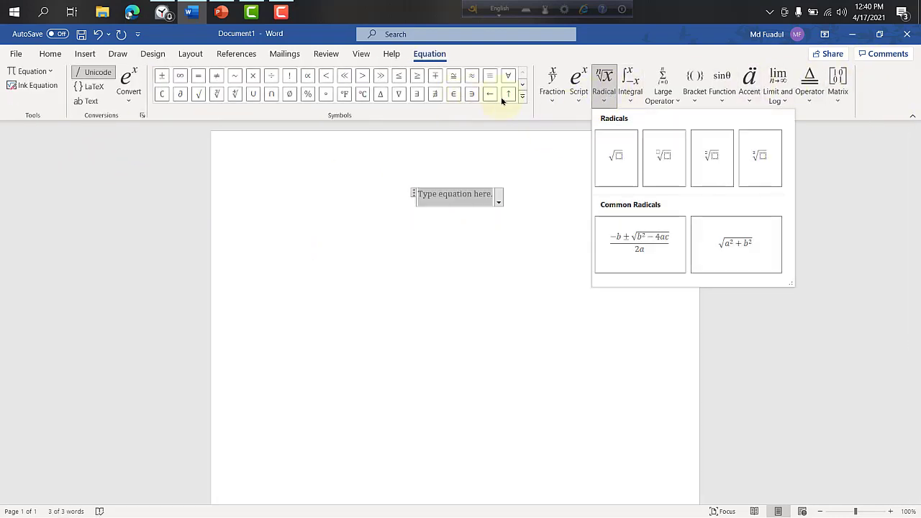
{"action": "left_click", "coordinate": [619, 160]}
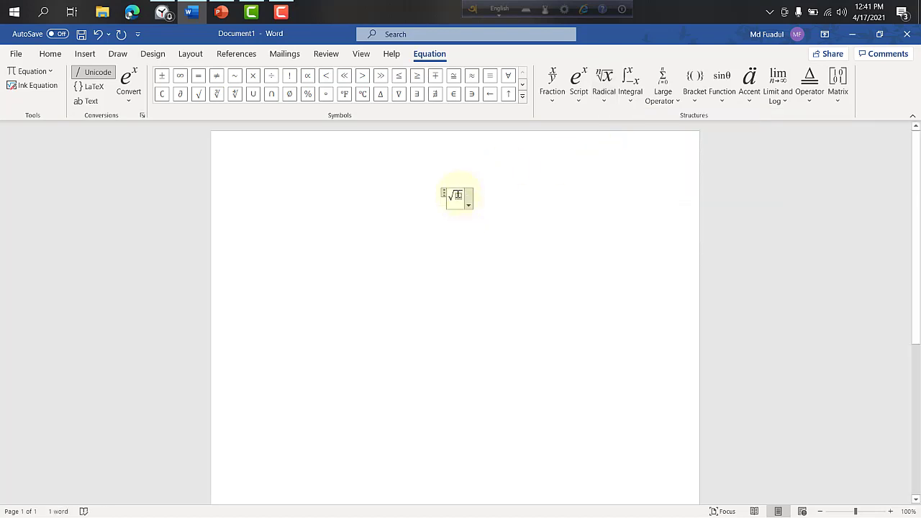
{"action": "type", "text": "1"}
{"action": "left_click", "coordinate": [488, 198]}
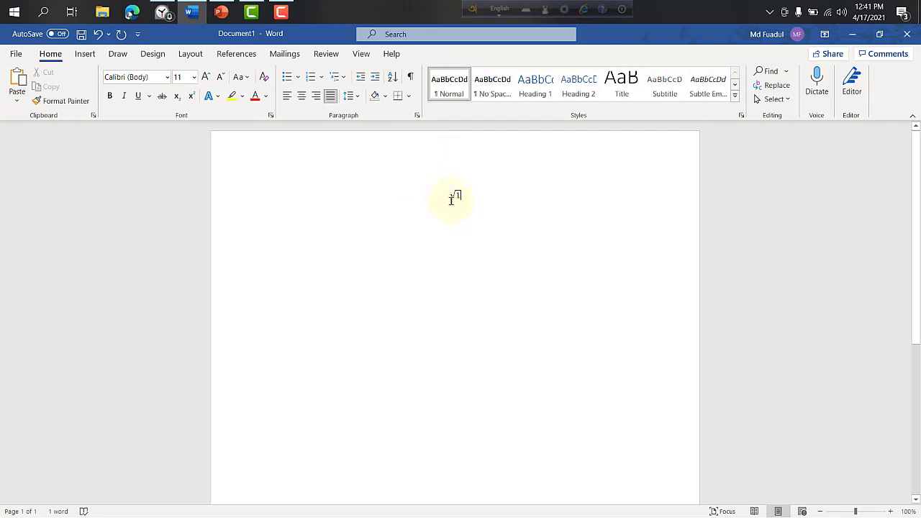
Try to left-align the square root equation from the insertion point in front of it
{"action": "left_click", "coordinate": [288, 100]}
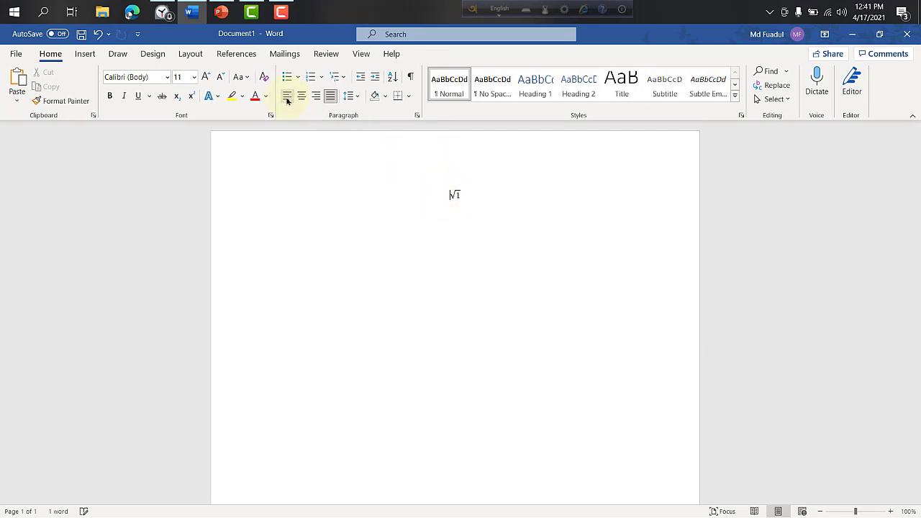
{"action": "left_click", "coordinate": [453, 195]}
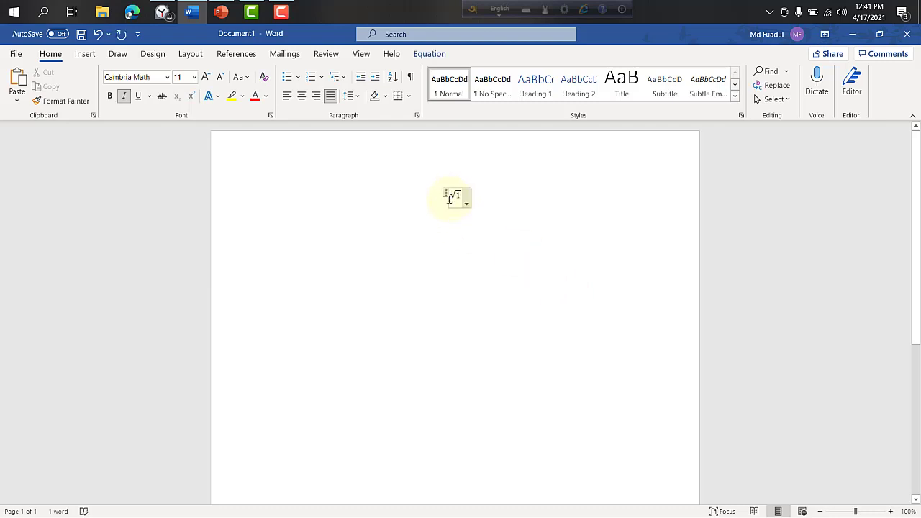
{"action": "left_click", "coordinate": [420, 196]}
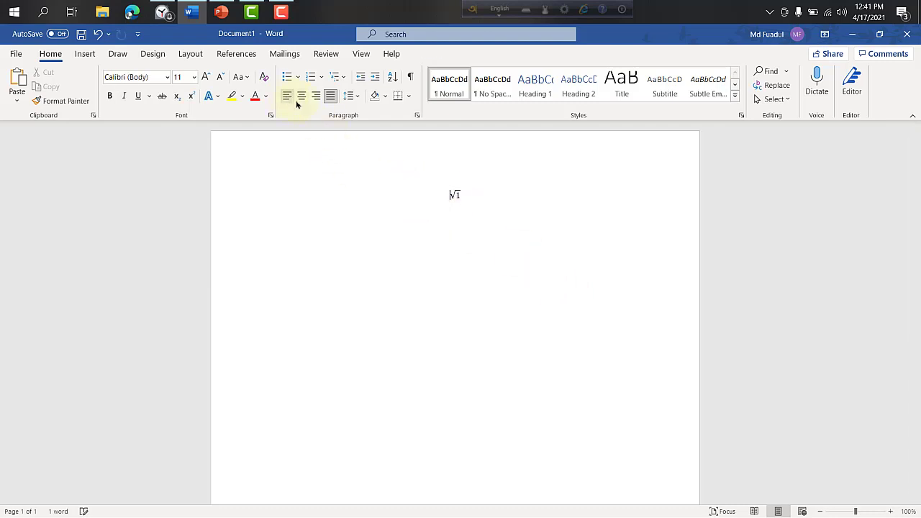
{"action": "key", "text": "ctrl+l"}
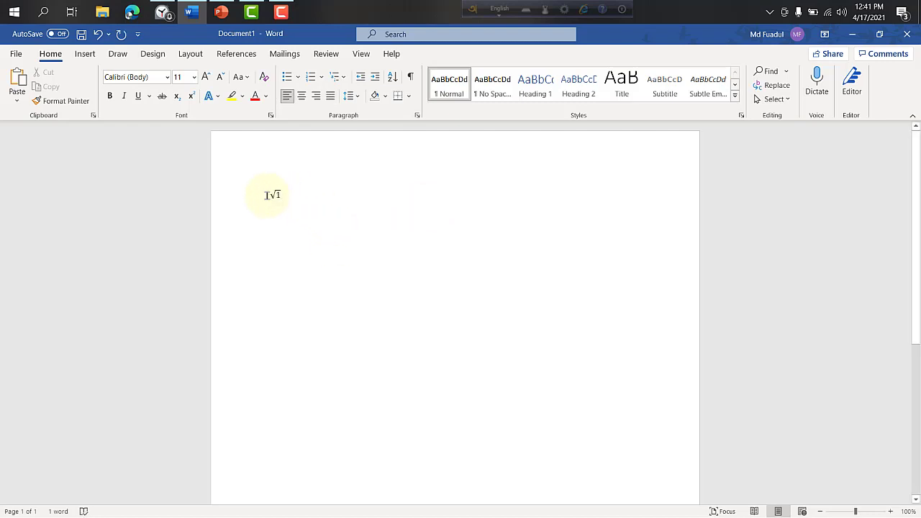
{"action": "key", "text": "ctrl+j"}
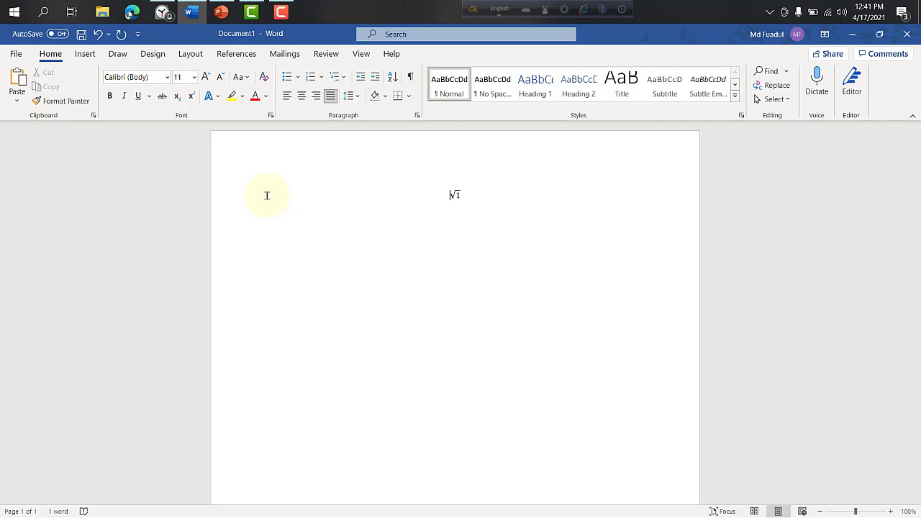
Left-align the square root equation and leave a gap after it for another equation on the same line
{"action": "left_click", "coordinate": [457, 194]}
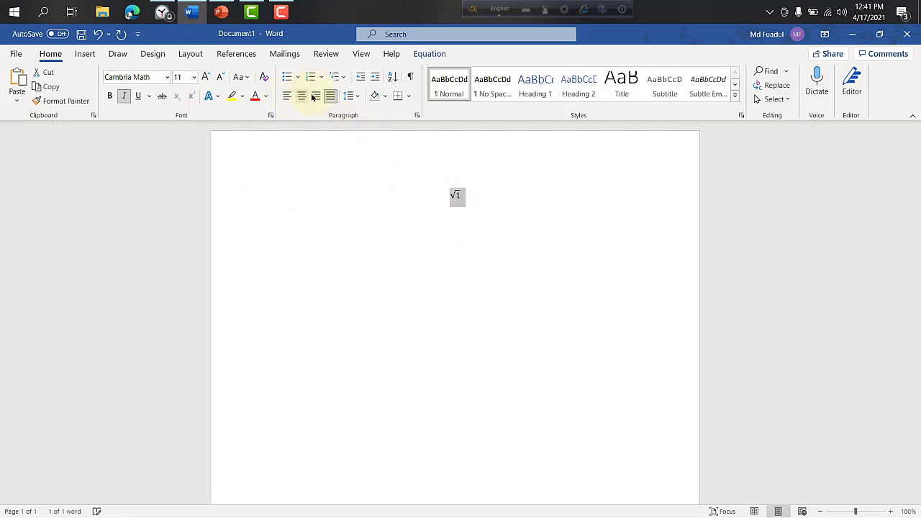
{"action": "left_click", "coordinate": [454, 243]}
{"action": "left_click", "coordinate": [457, 197]}
{"action": "left_click", "coordinate": [479, 198]}
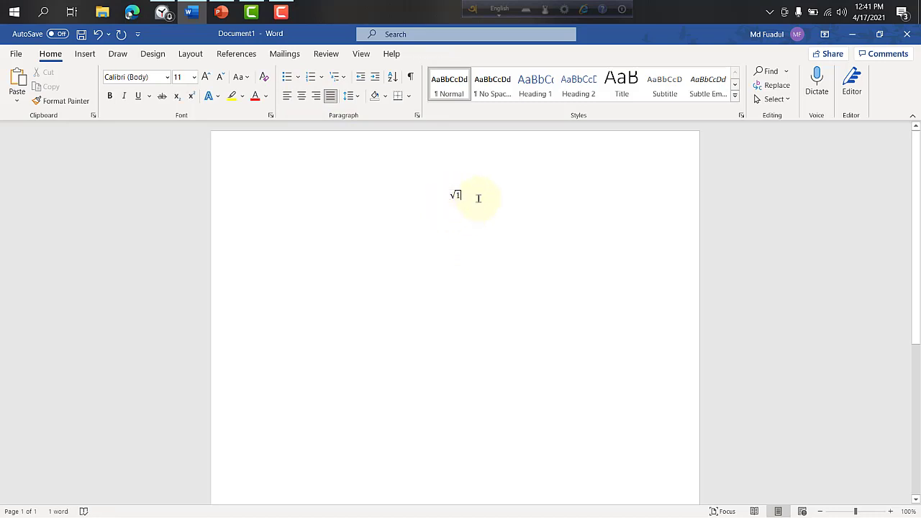
{"action": "key", "text": "ctrl+l"}
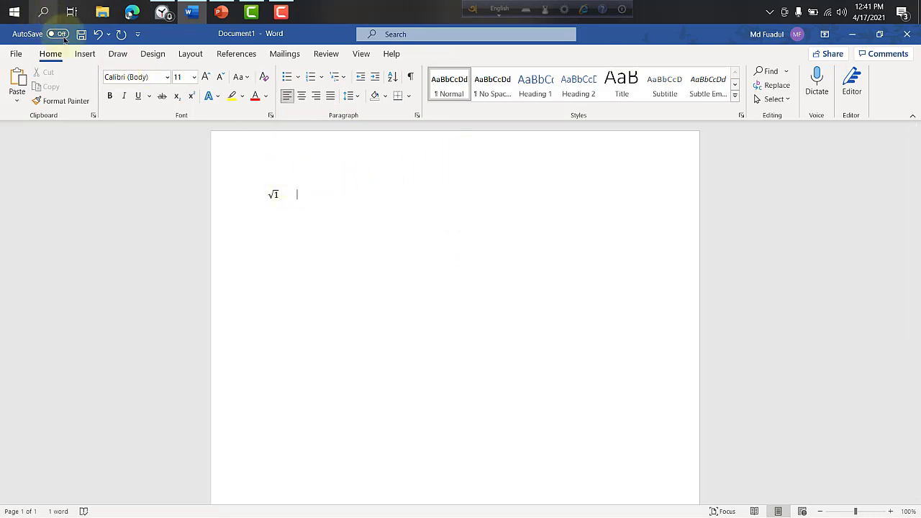
Insert a second equation beside the square root using the ready-made common radical for the quadratic formula
{"action": "left_click", "coordinate": [85, 53]}
{"action": "left_click", "coordinate": [867, 71]}
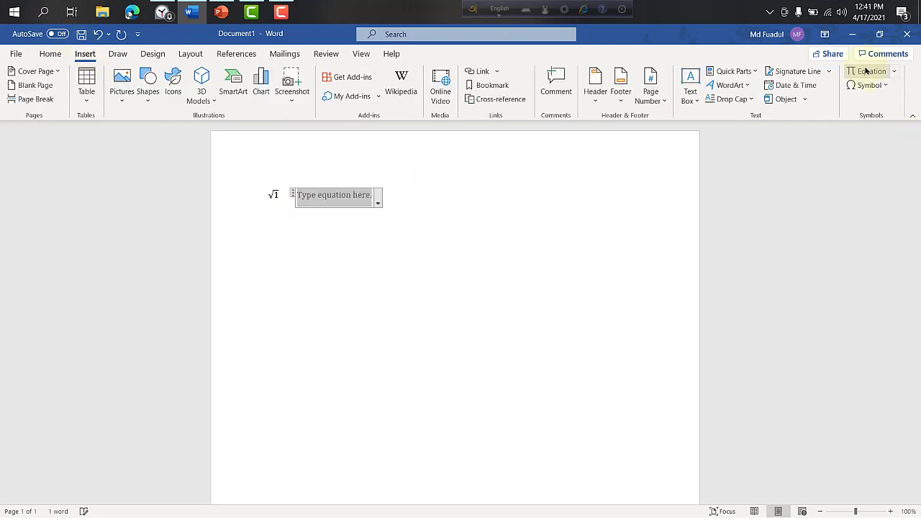
{"action": "left_click", "coordinate": [607, 83]}
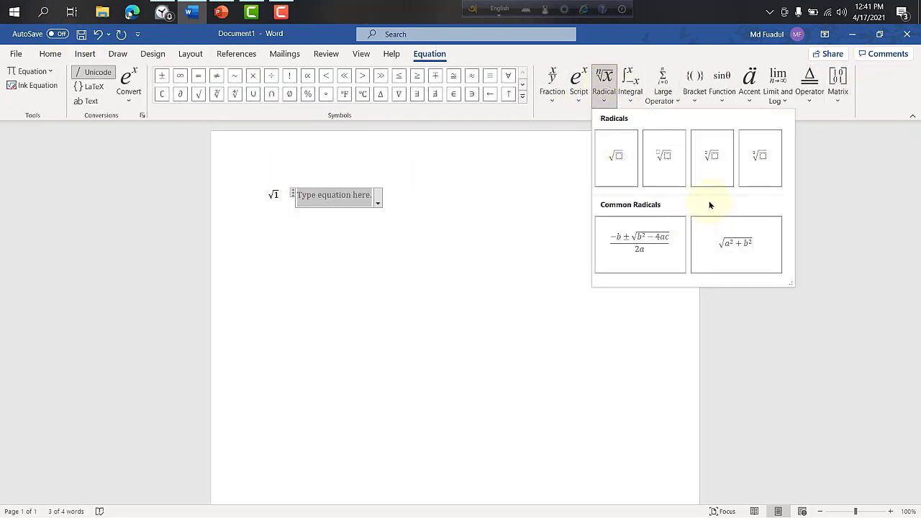
{"action": "left_click", "coordinate": [646, 248]}
{"action": "left_click", "coordinate": [380, 194]}
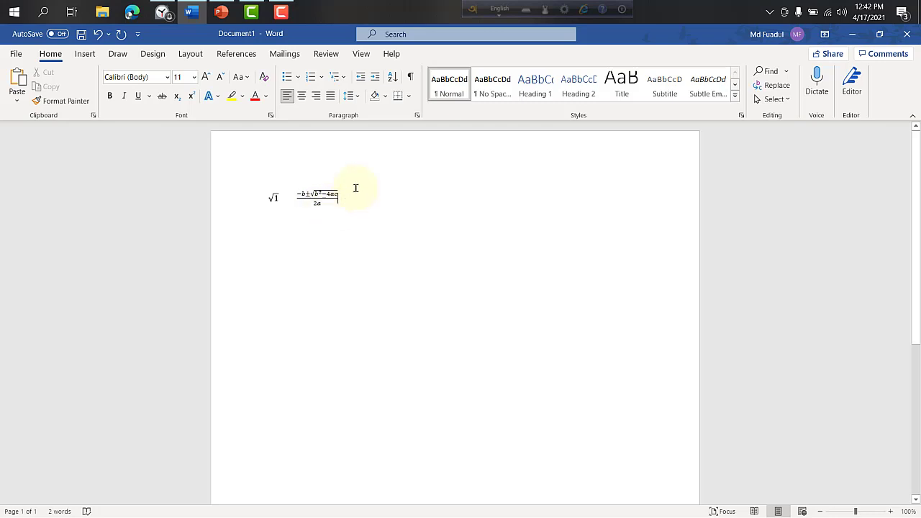
Move past the end of the quadratic formula and start a new line below the two radical equations
{"action": "left_click", "coordinate": [349, 202]}
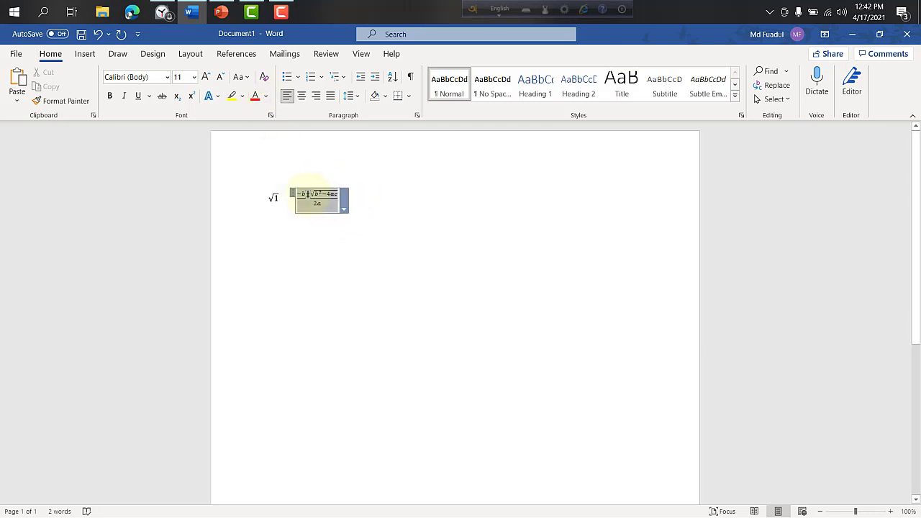
{"action": "left_click", "coordinate": [353, 199]}
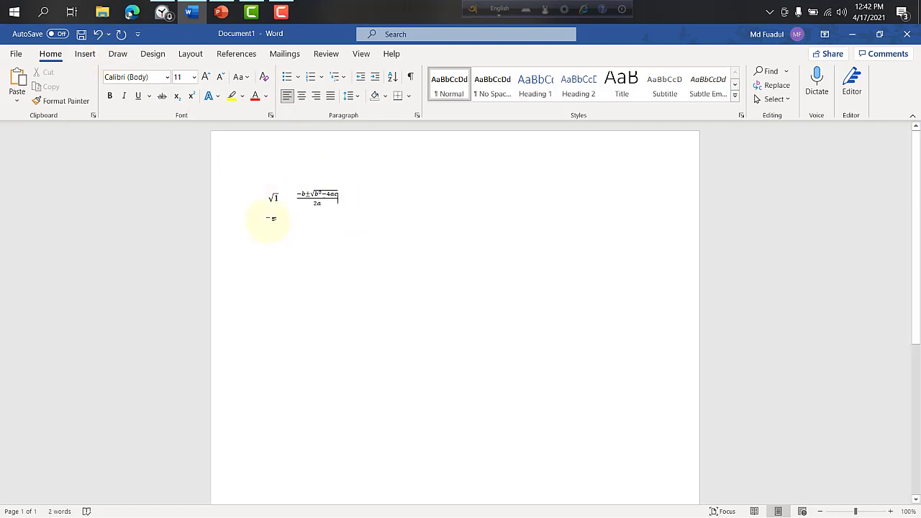
{"action": "left_click", "coordinate": [83, 58]}
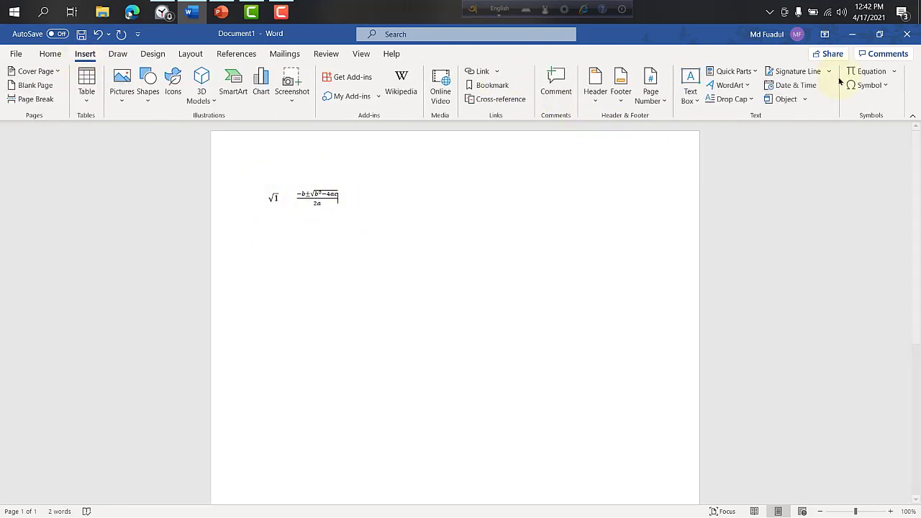
{"action": "left_click", "coordinate": [864, 72]}
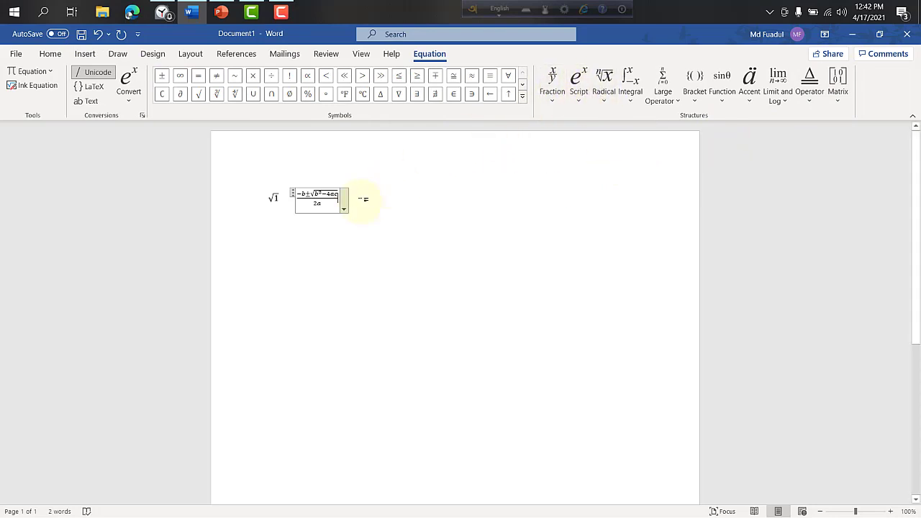
{"action": "left_click", "coordinate": [371, 196]}
{"action": "key", "text": "Return"}
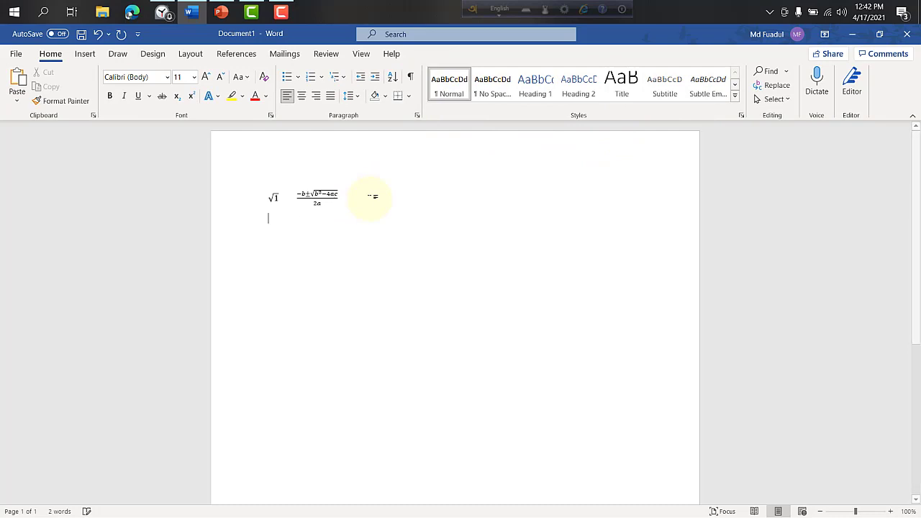
Insert an equation on the new line using the stacked fraction structure, with 2a as the denominator
{"action": "left_click", "coordinate": [84, 55]}
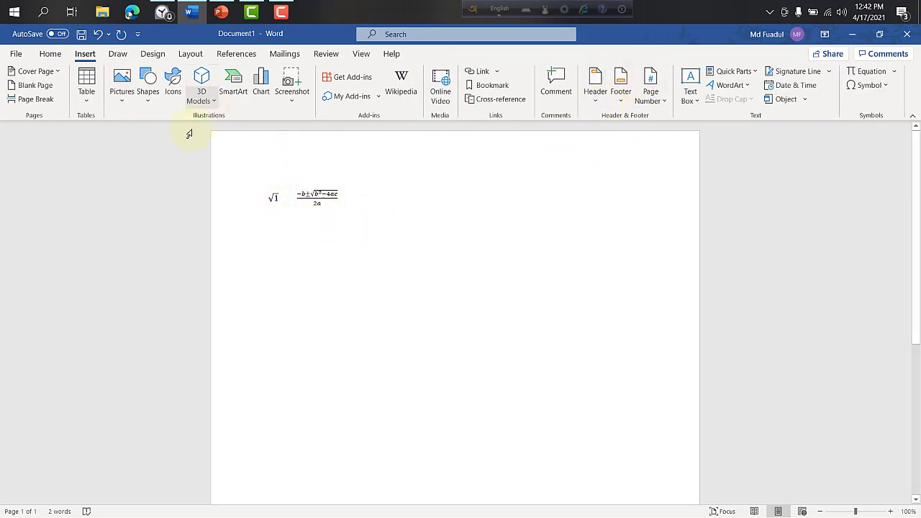
{"action": "left_click", "coordinate": [861, 72]}
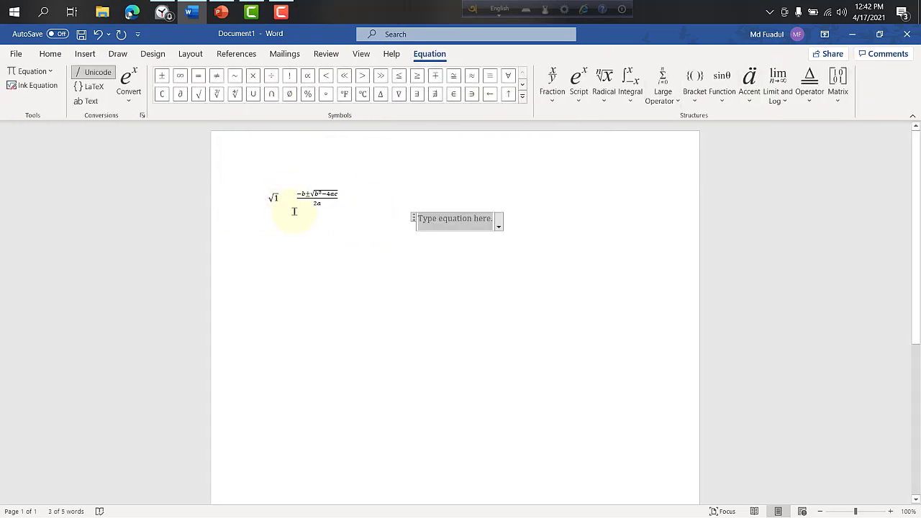
{"action": "left_click", "coordinate": [552, 87]}
{"action": "left_click", "coordinate": [555, 150]}
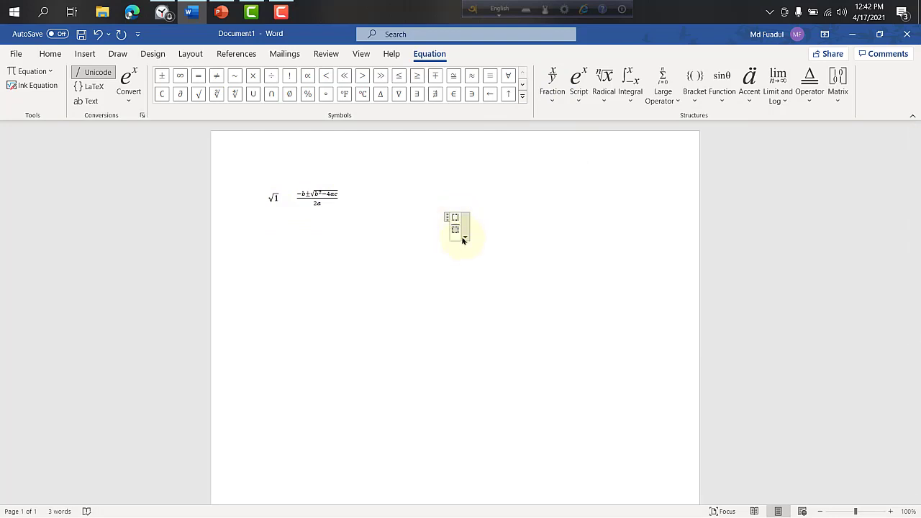
{"action": "type", "text": "2a"}
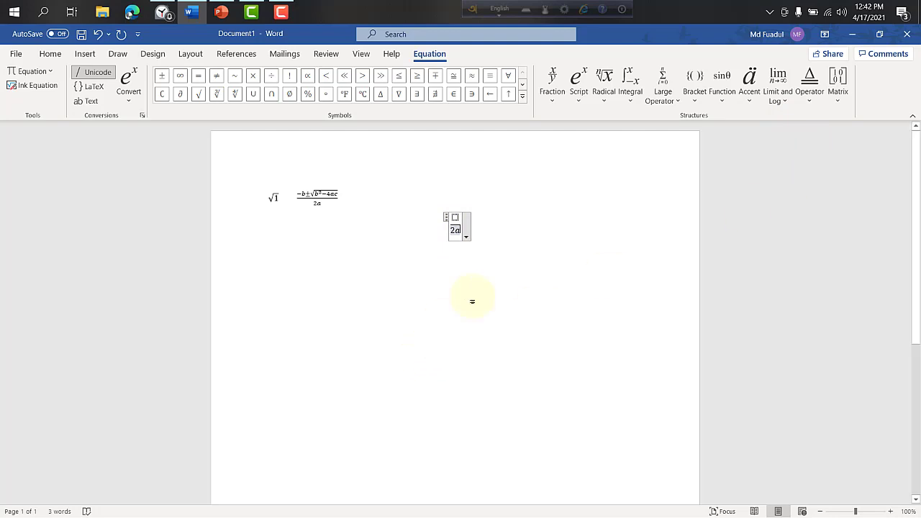
Fill the fraction's numerator with −b followed by the ± symbol
{"action": "left_click", "coordinate": [473, 296]}
{"action": "left_click", "coordinate": [457, 218]}
{"action": "type", "text": "-"}
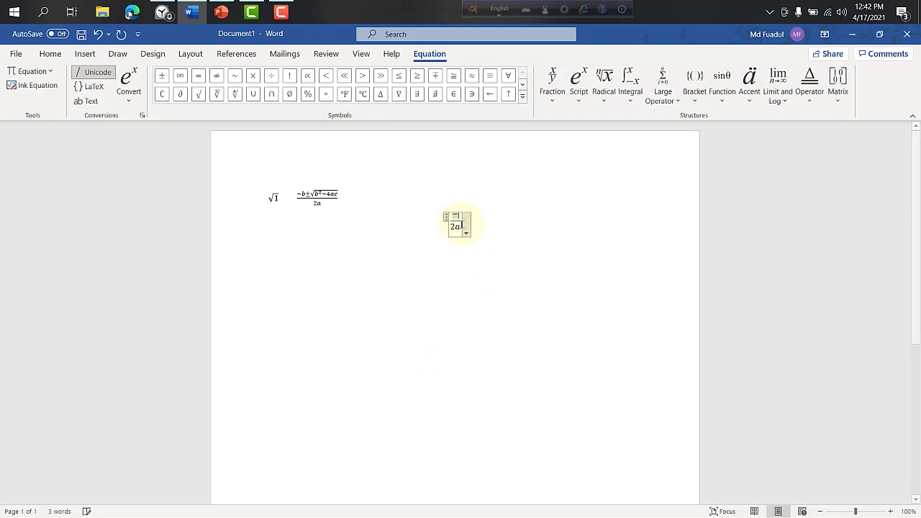
{"action": "type", "text": "b"}
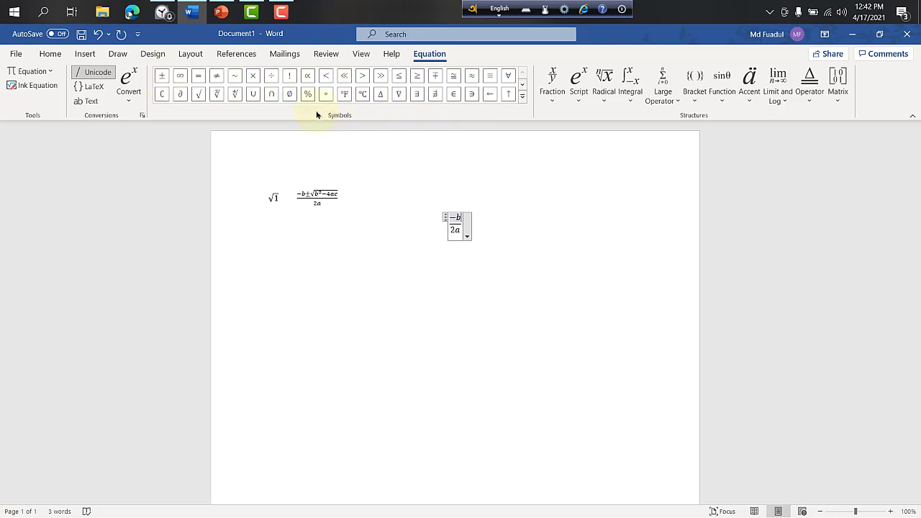
{"action": "left_click", "coordinate": [162, 76]}
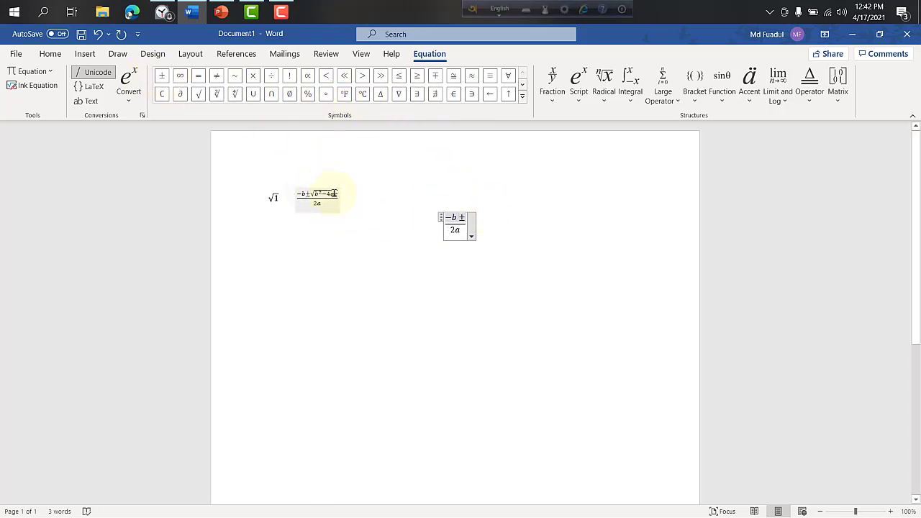
Add a square root after the ± sign in the numerator, containing a superscript structure with b as its base
{"action": "left_click", "coordinate": [608, 101]}
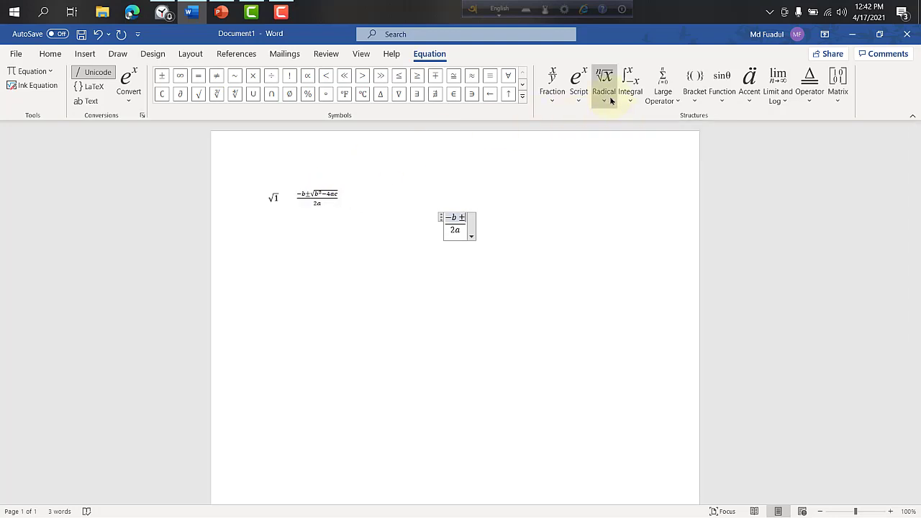
{"action": "left_click", "coordinate": [617, 149]}
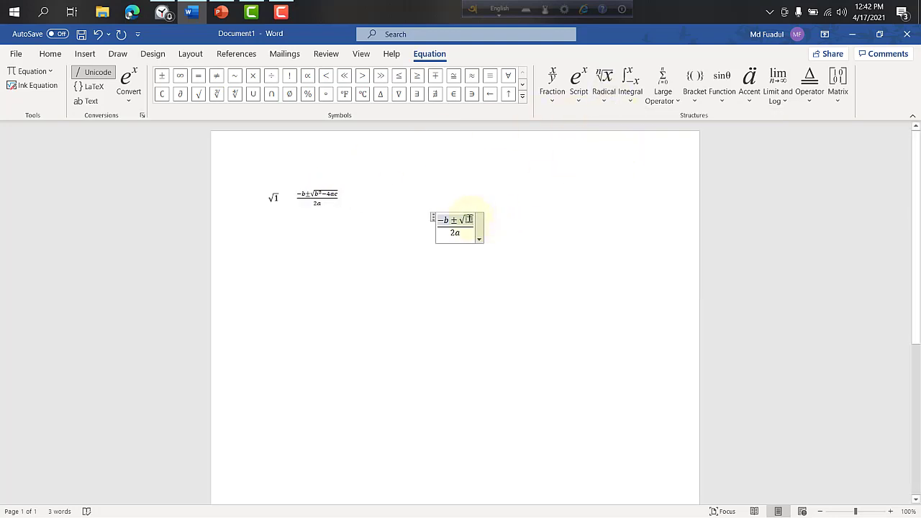
{"action": "left_click", "coordinate": [579, 100]}
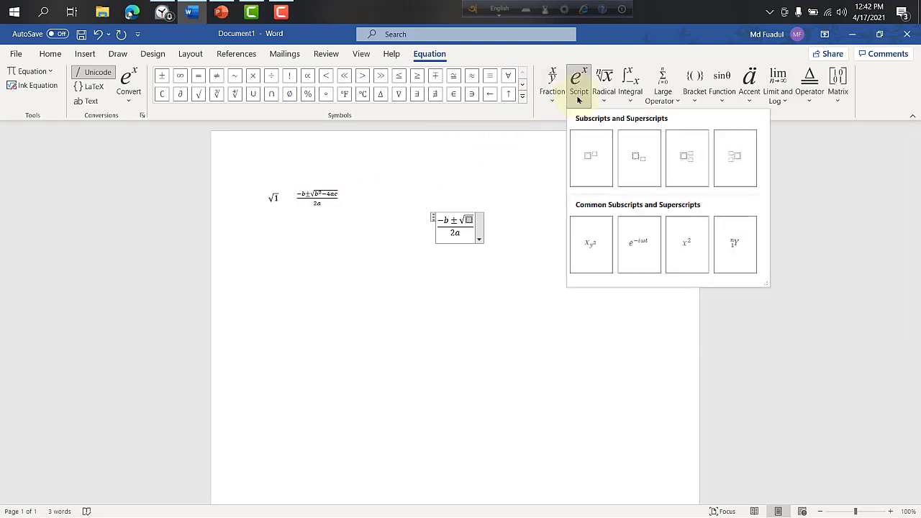
{"action": "left_click", "coordinate": [591, 157]}
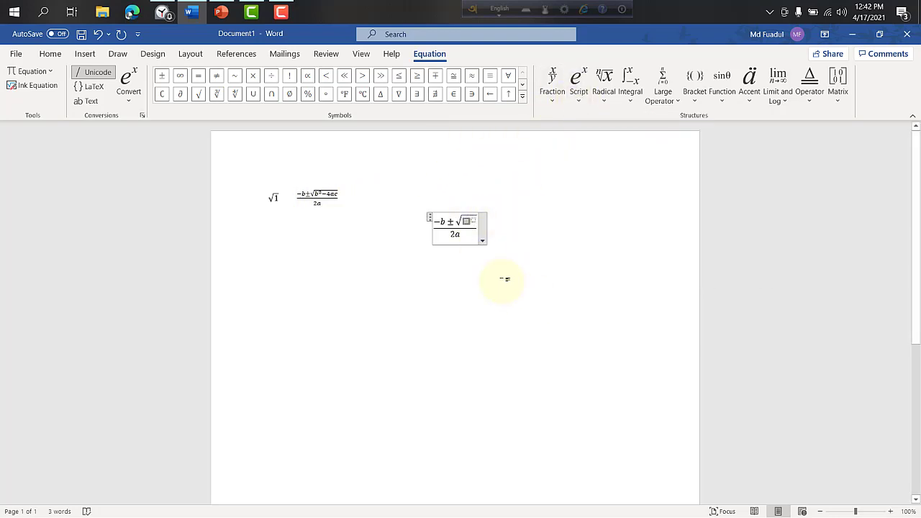
{"action": "type", "text": "b"}
Fill the superscript of b under the square root with 2, keeping the denominator as 2a
{"action": "key", "text": "Down"}
{"action": "type", "text": "2"}
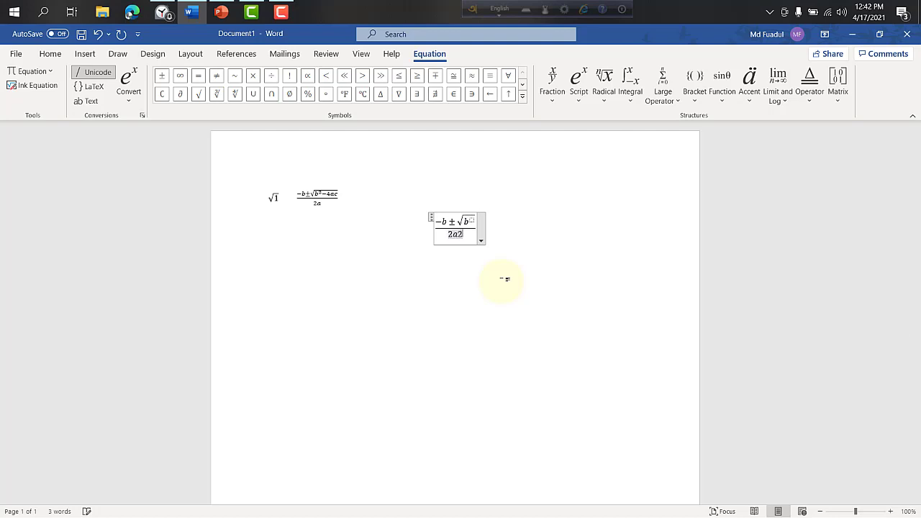
{"action": "key", "text": "BackSpace"}
{"action": "left_click", "coordinate": [506, 280]}
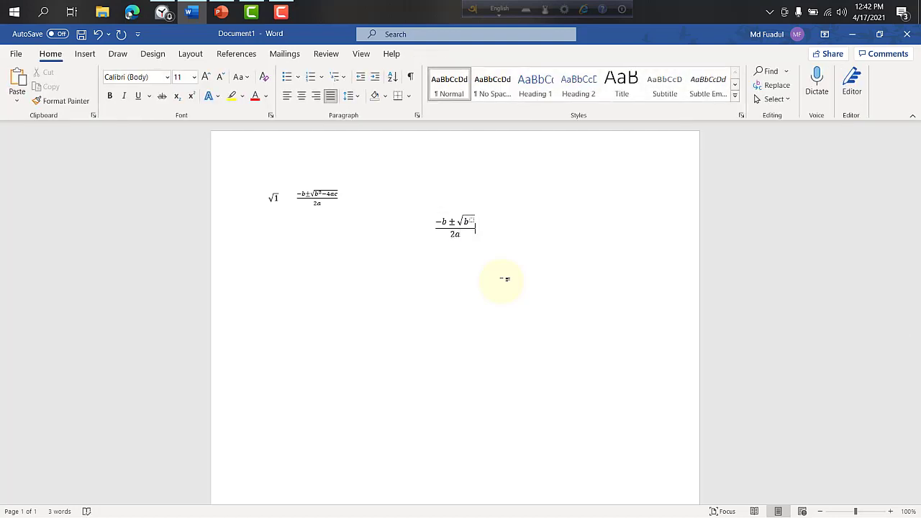
{"action": "left_click", "coordinate": [464, 232]}
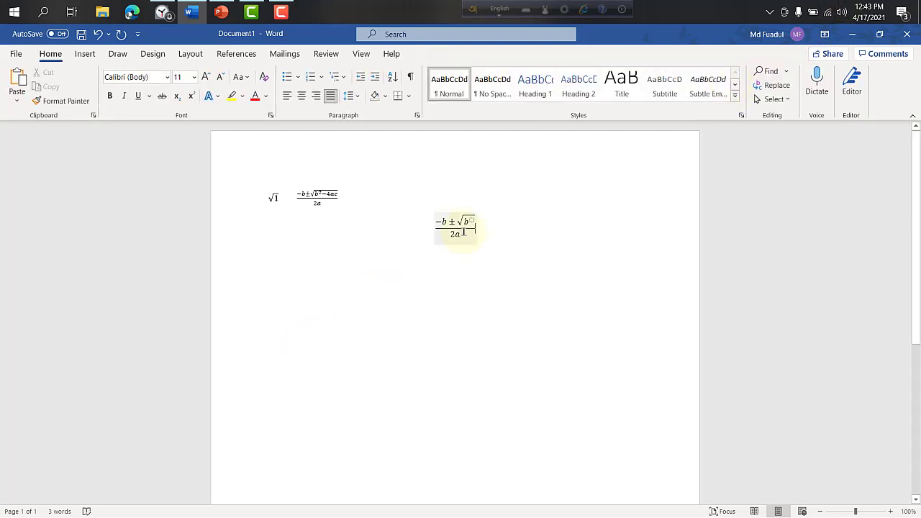
{"action": "left_click", "coordinate": [470, 222]}
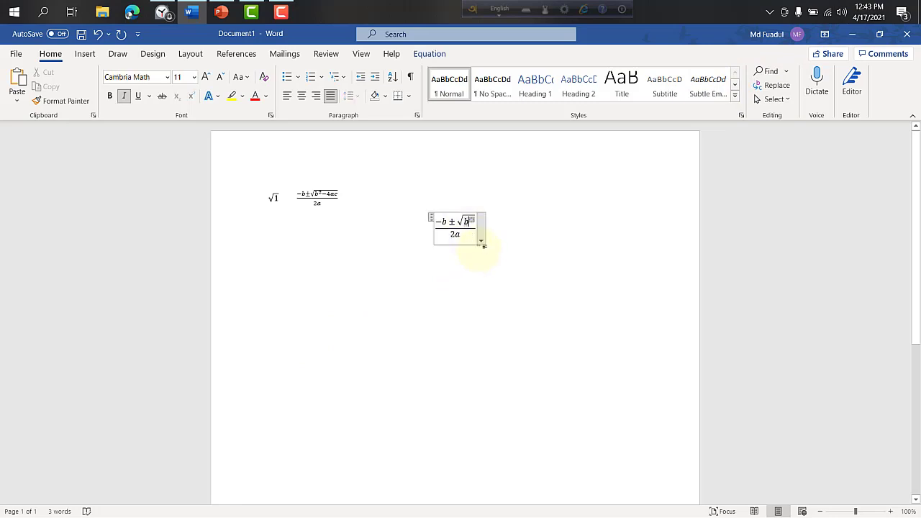
{"action": "type", "text": "2"}
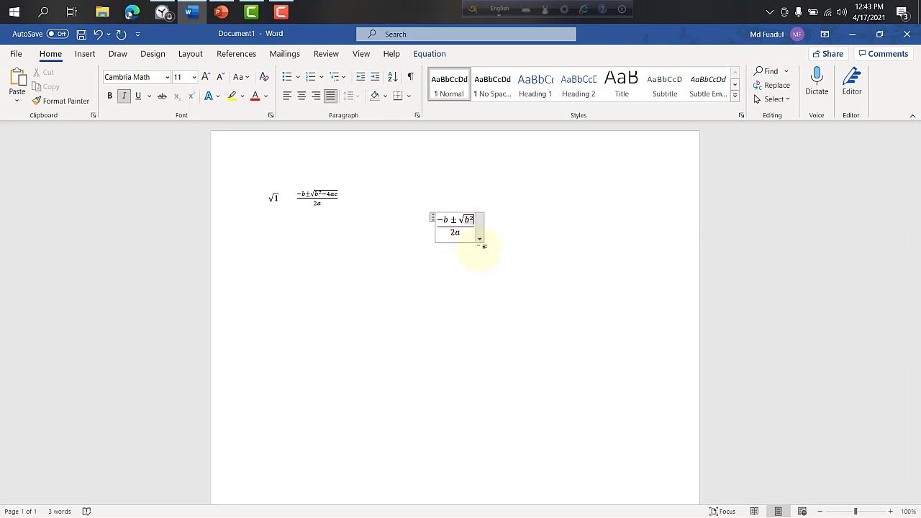
Try to add −4ac after the square root, outside the radical, and remove it again
{"action": "key", "text": "Right"}
{"action": "key", "text": "Right"}
{"action": "key", "text": "Left"}
{"action": "type", "text": "-4ac"}
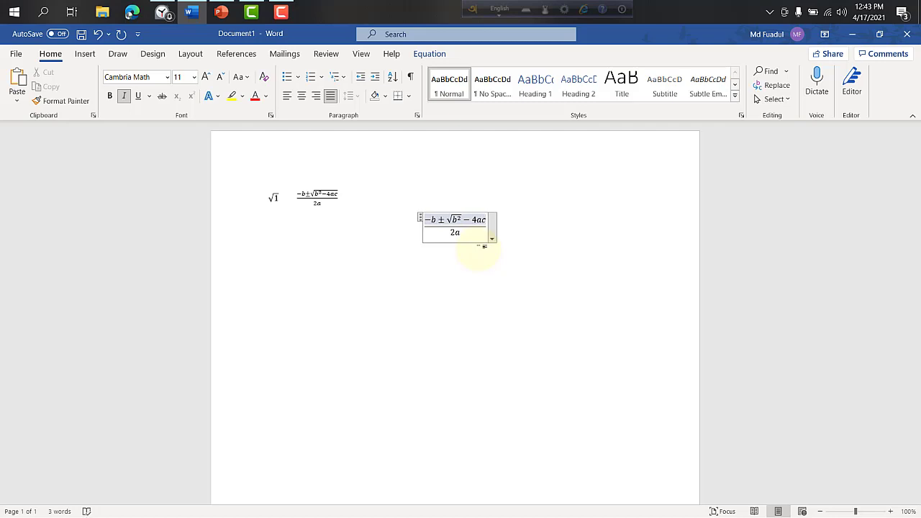
{"action": "key", "text": "BackSpace"}
{"action": "key", "text": "BackSpace"}
{"action": "key", "text": "BackSpace"}
{"action": "key", "text": "BackSpace"}
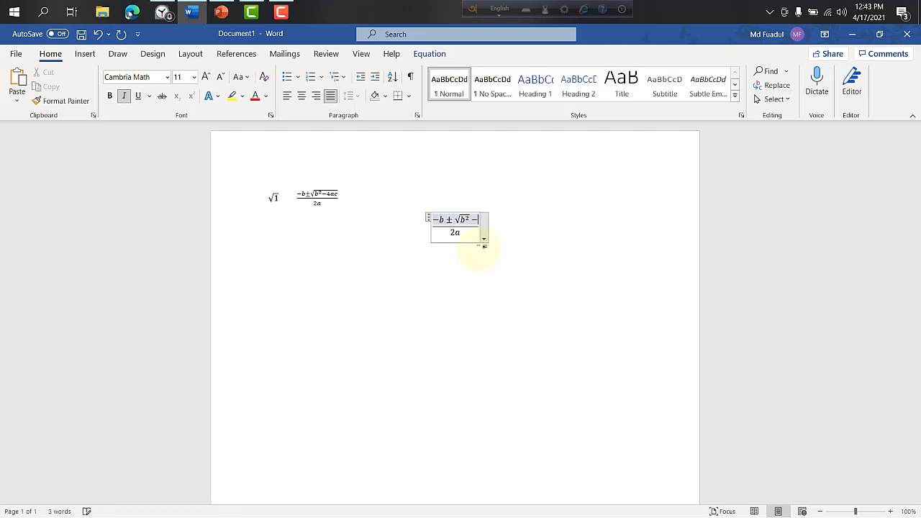
{"action": "key", "text": "Left"}
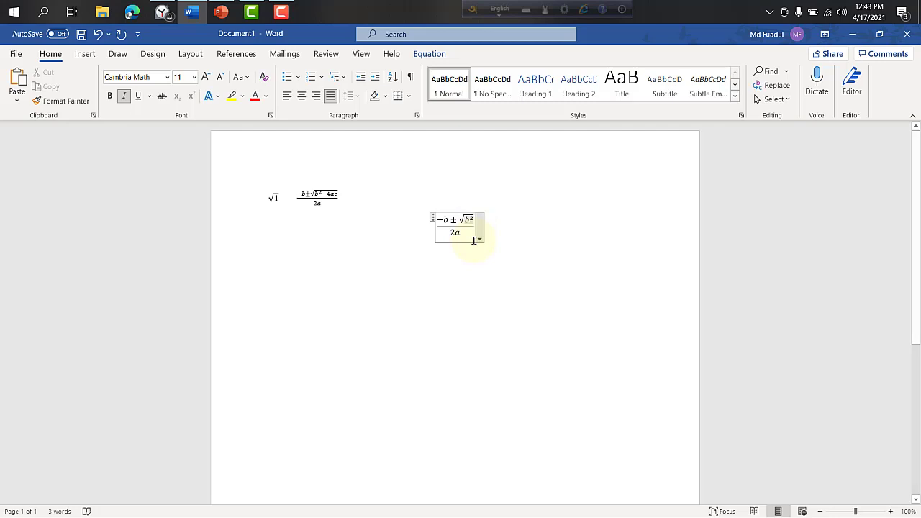
Try to continue the expression after b² inside the radical with −4a, and delete that addition
{"action": "type", "text": "-4ac"}
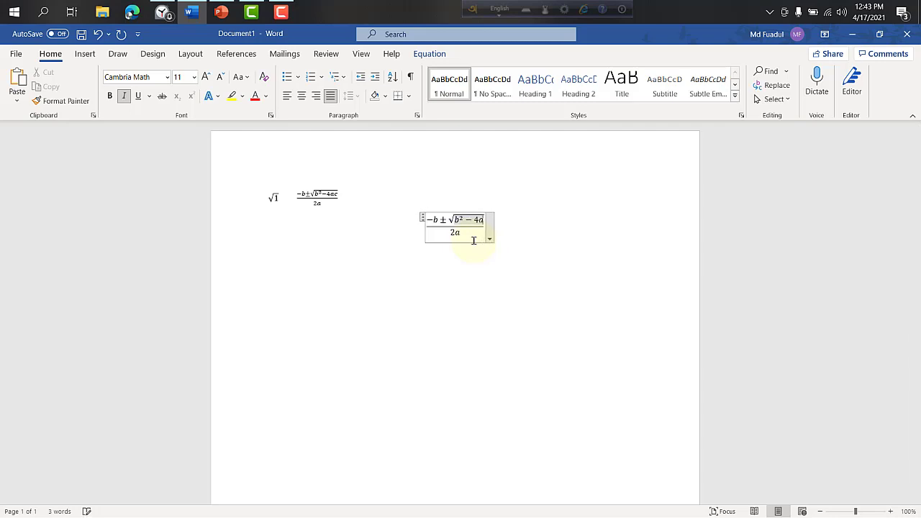
{"action": "key", "text": "BackSpace"}
{"action": "key", "text": "BackSpace"}
{"action": "key", "text": "BackSpace"}
{"action": "key", "text": "BackSpace"}
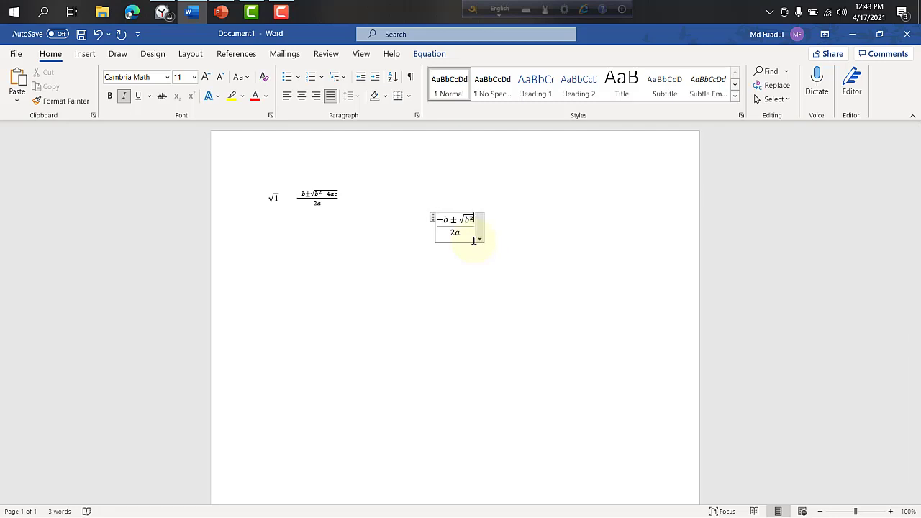
Try −4ac as part of the exponent behind the 2, and clear it from the superscript
{"action": "type", "text": "-"}
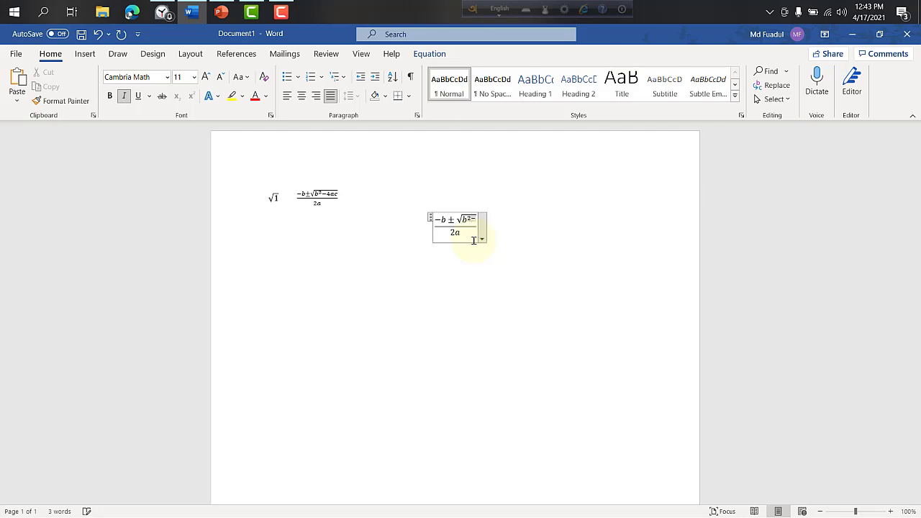
{"action": "type", "text": "4ac"}
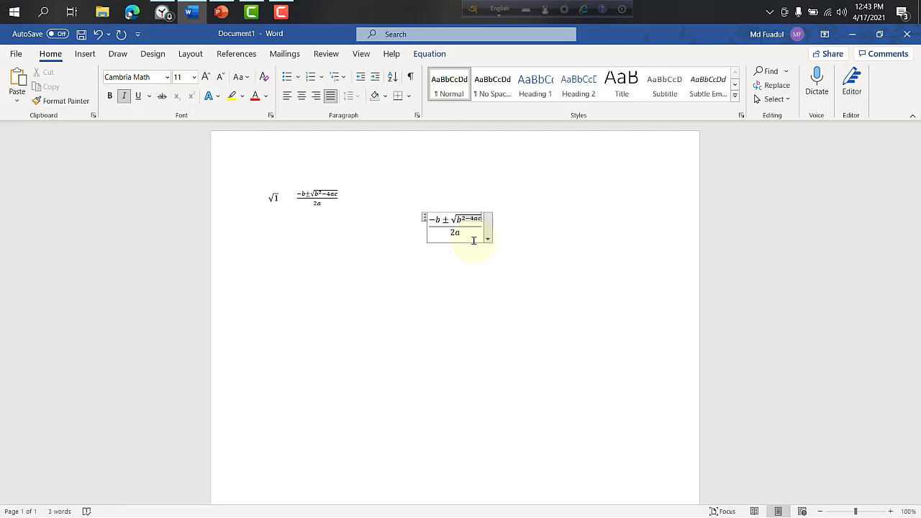
{"action": "key", "text": "BackSpace"}
{"action": "key", "text": "BackSpace"}
{"action": "key", "text": "BackSpace"}
{"action": "key", "text": "BackSpace"}
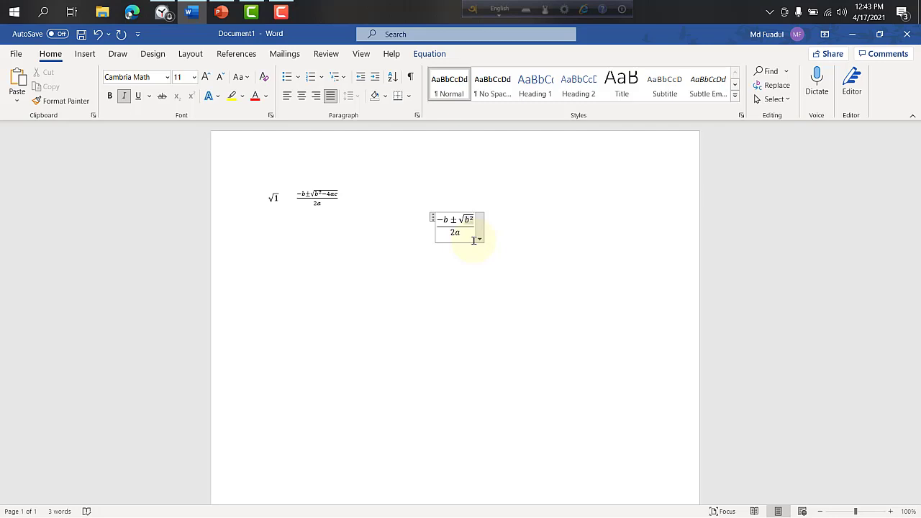
Complete the radicand with −4ac at normal size after b², inside the square root
{"action": "type", "text": "-"}
{"action": "type", "text": "4ac"}
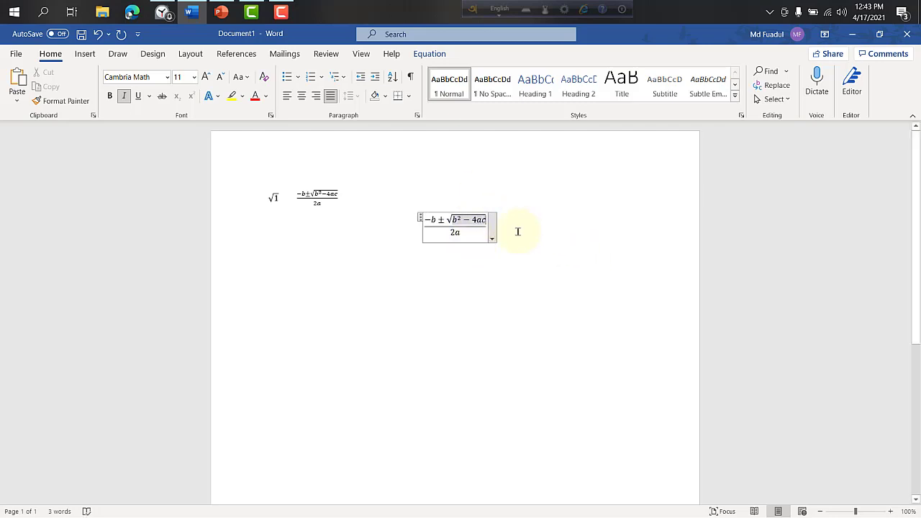
Delete the manually built quadratic formula and insert a new empty equation on the same line
{"action": "left_click_drag", "start_coordinate": [512, 229], "coordinate": [425, 220]}
{"action": "key", "text": "BackSpace"}
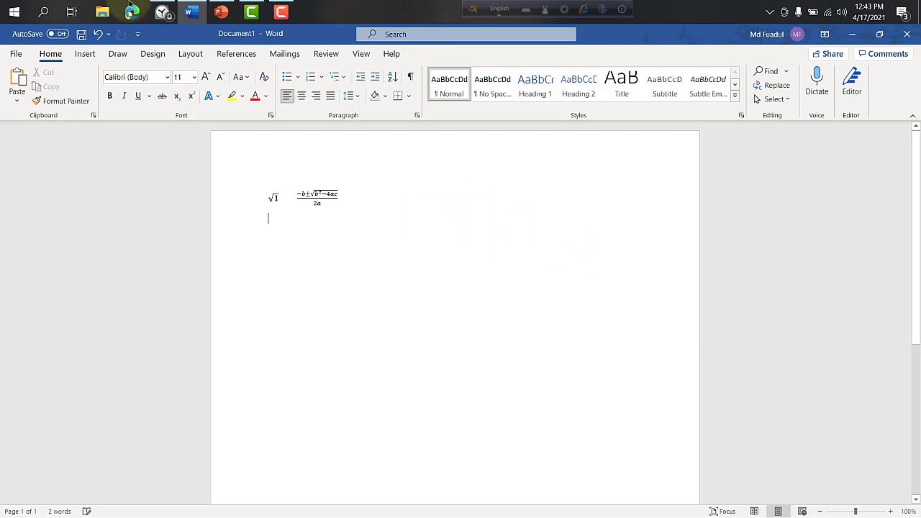
{"action": "left_click", "coordinate": [82, 54]}
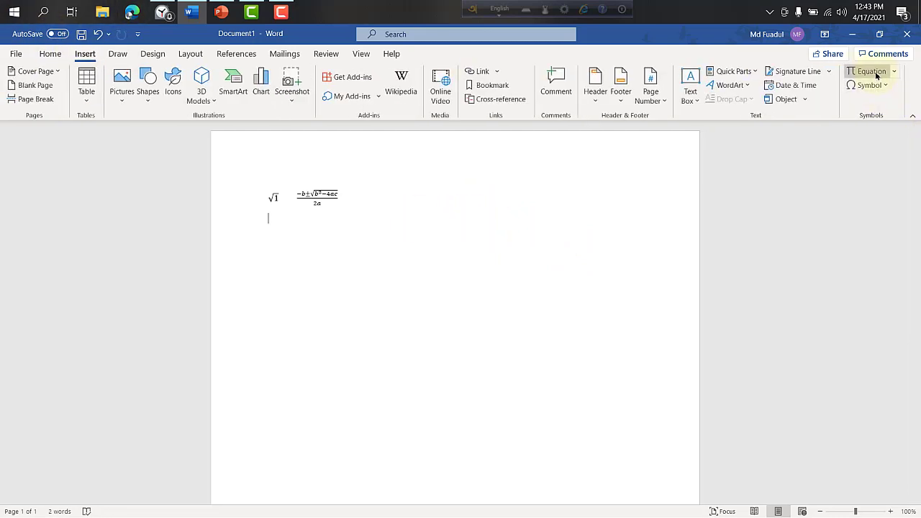
{"action": "left_click", "coordinate": [871, 72]}
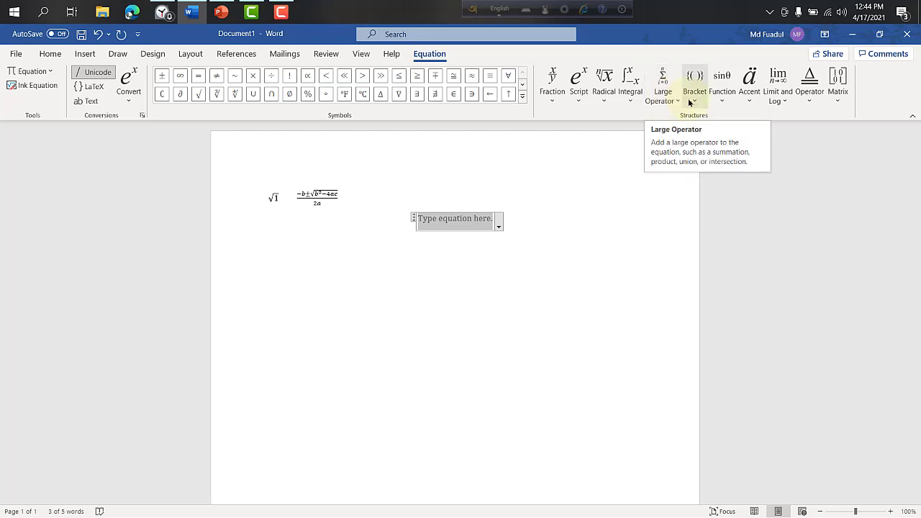
{"action": "left_click", "coordinate": [525, 227]}
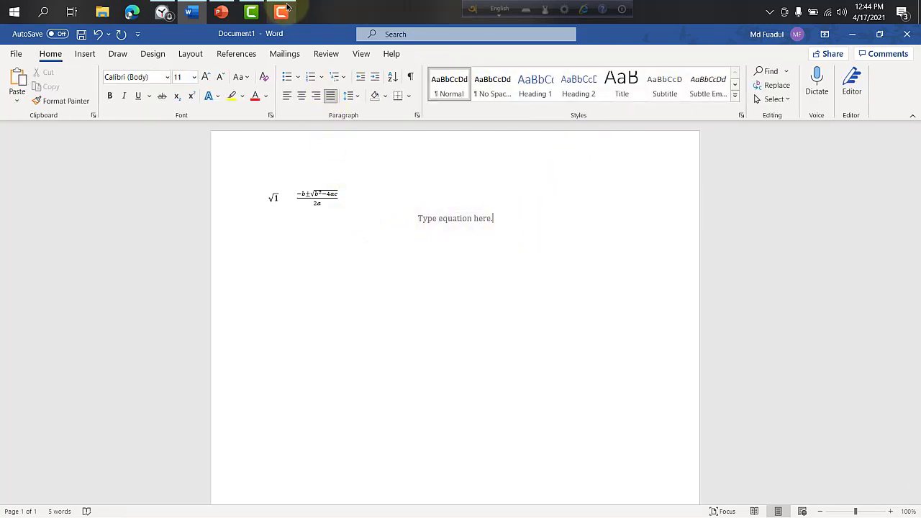